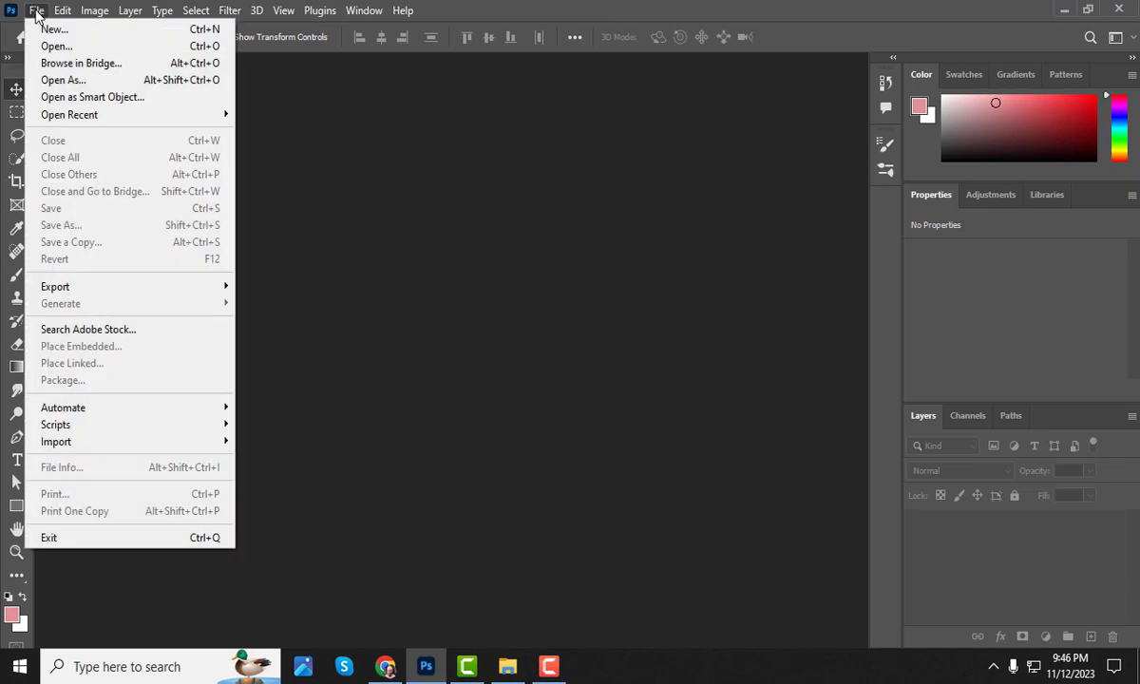
Step: Open the smiling delivery girl photo together with sl_030720_28700_22 copy.png and gst_bg_050_14 copy.png
left_click(79, 47)
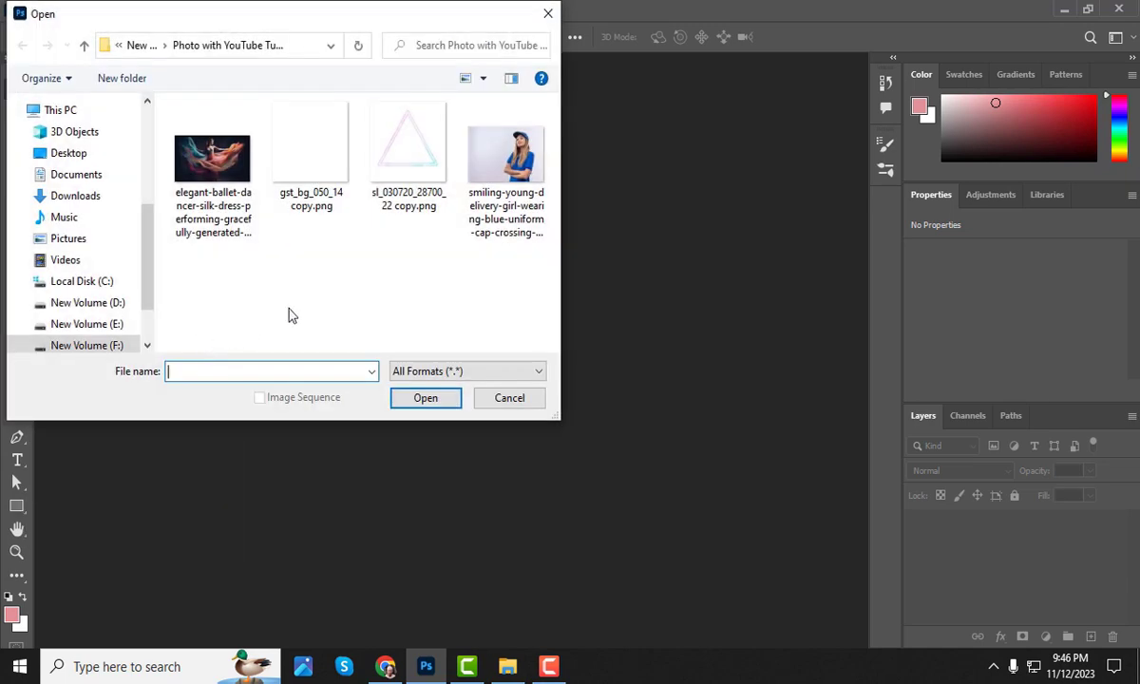
left_click(495, 190)
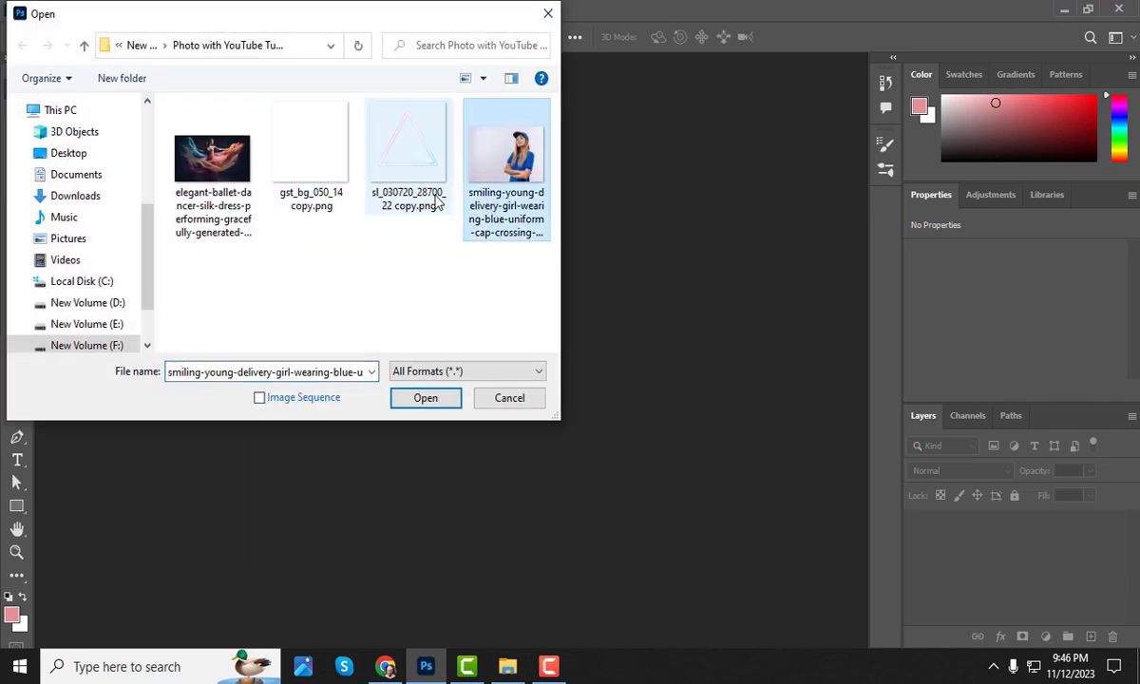
left_click(408, 152, "ctrl")
left_click(300, 176, "ctrl")
left_click(416, 400)
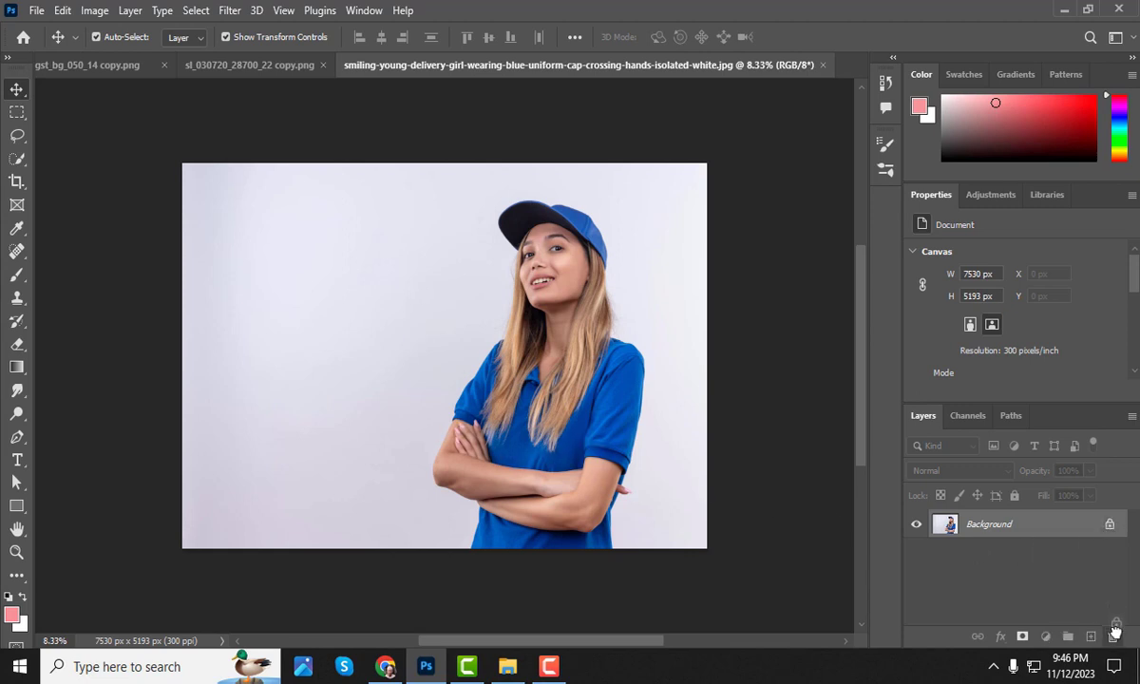
Step: Unlock the photo's Background layer and select the woman with the Quick Selection tool's Select Subject
left_click(1110, 525)
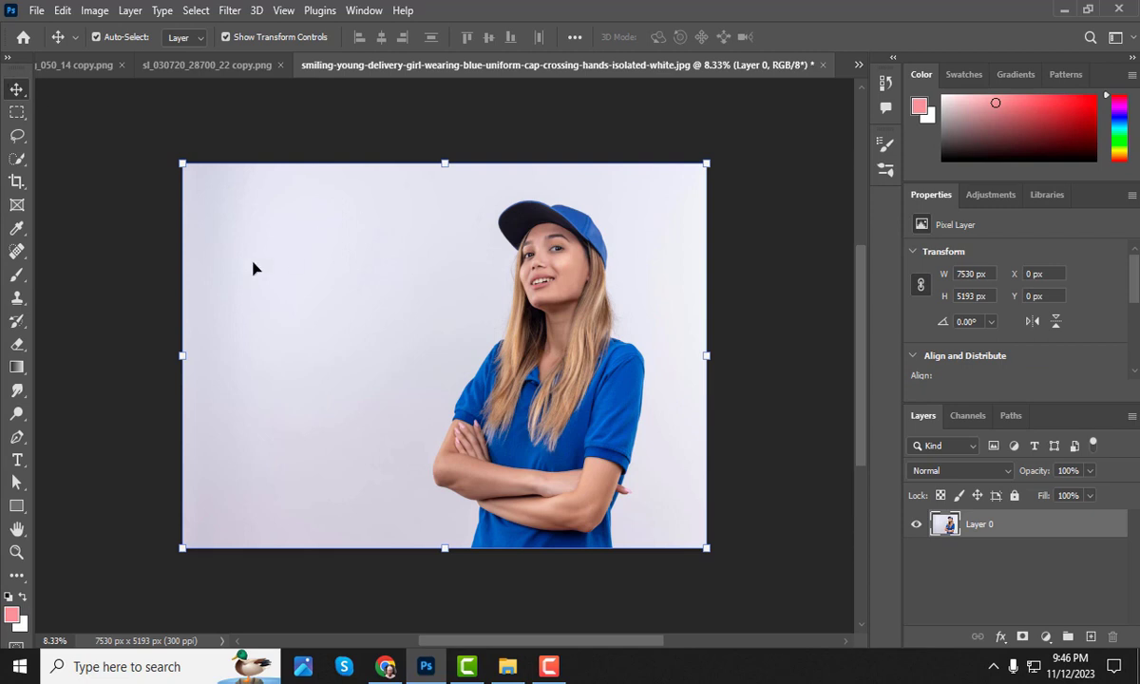
left_click(17, 158)
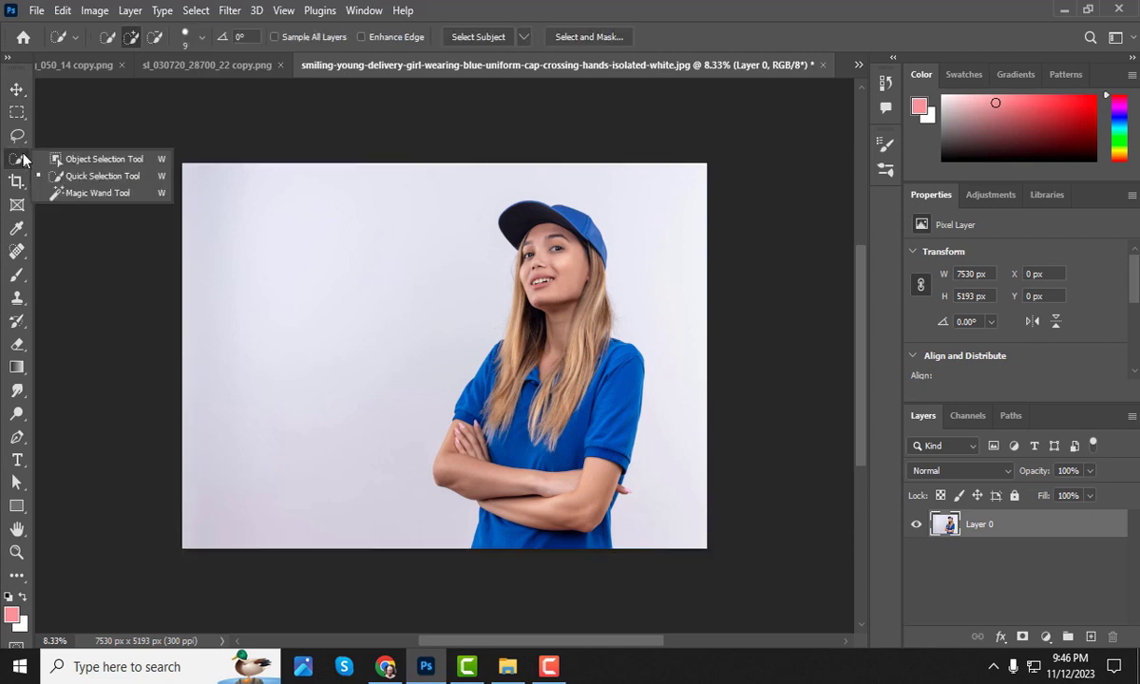
left_click(98, 176)
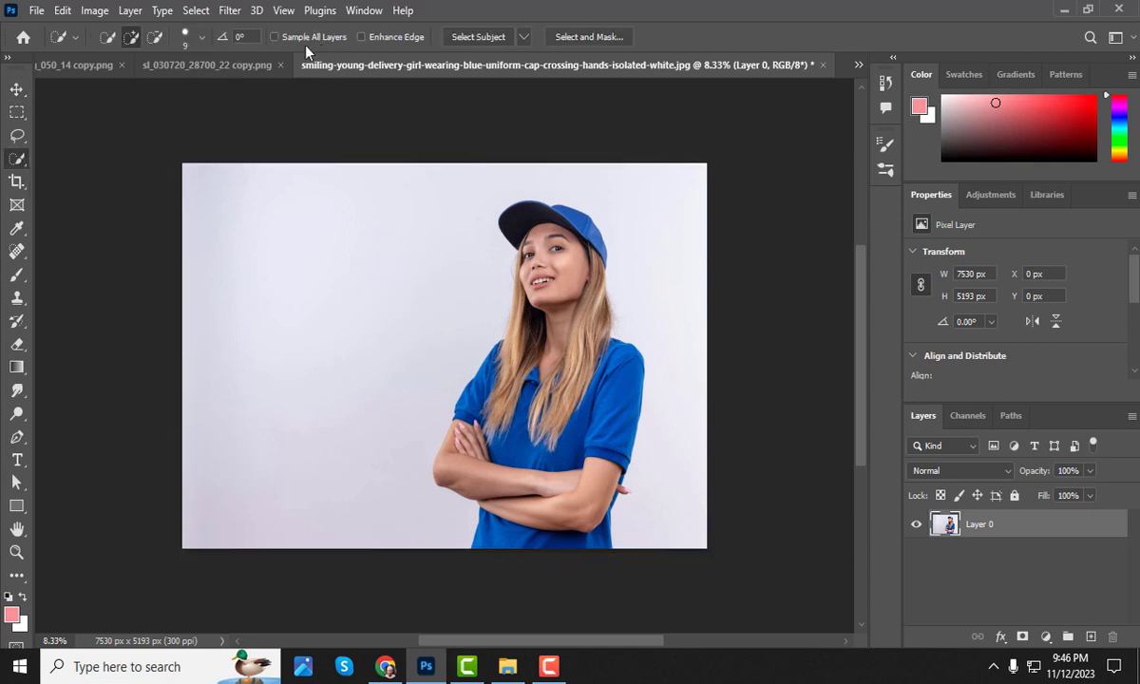
left_click(472, 40)
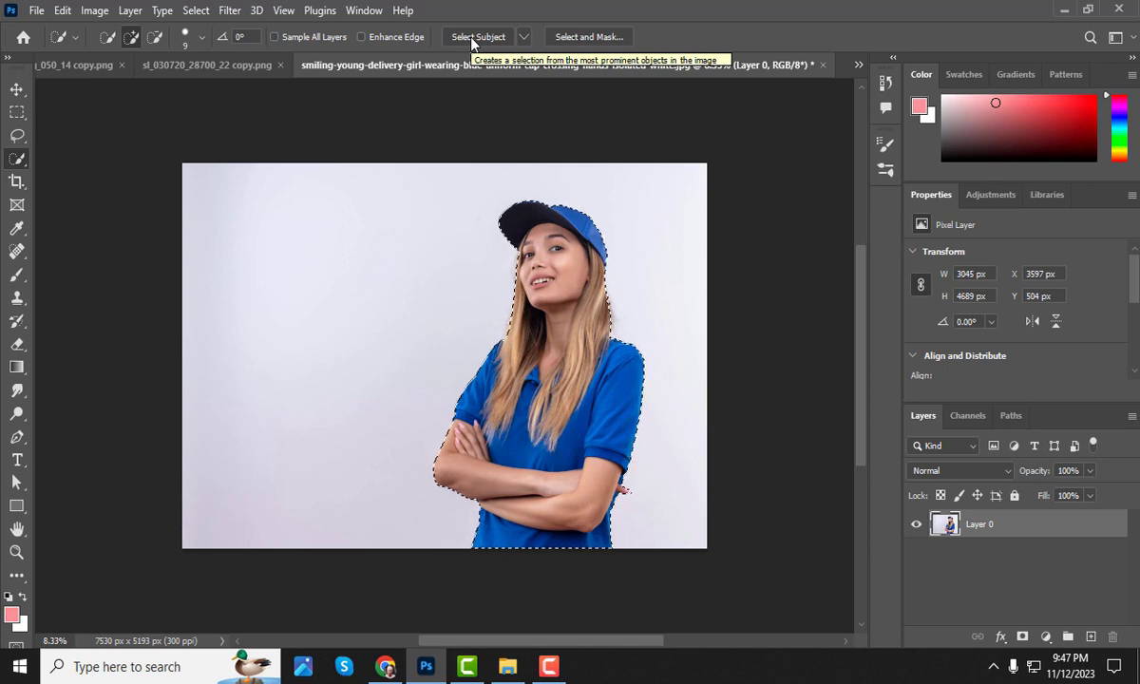
Step: Copy the selected woman onto a new layer and delete the original photo layer, Layer 0
key("ctrl+j")
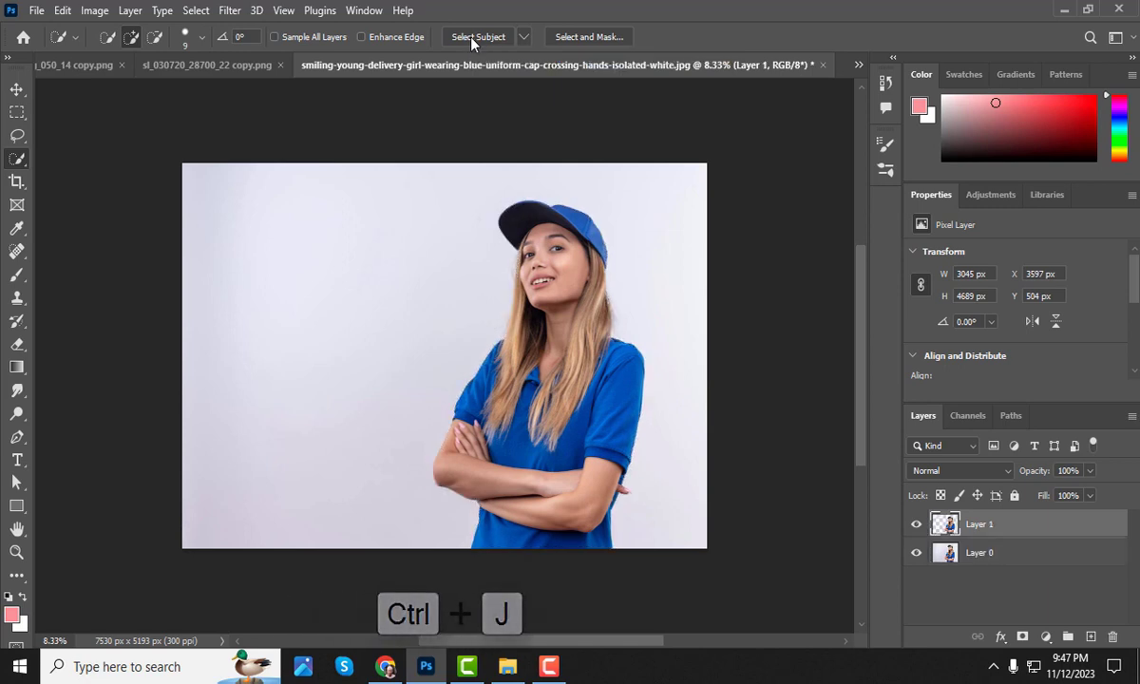
left_click(1037, 555)
left_click_drag(1037, 557, 1115, 635)
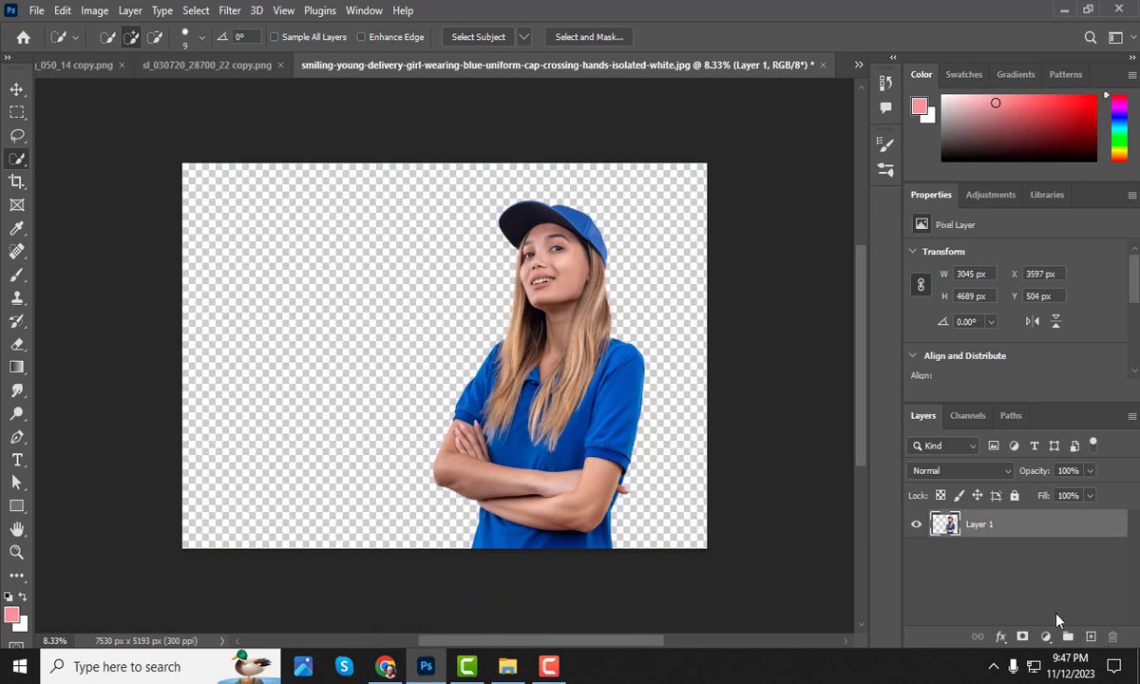
Step: Toggle the visibility of the woman's cut-out layer and leave it hidden
left_click(915, 528)
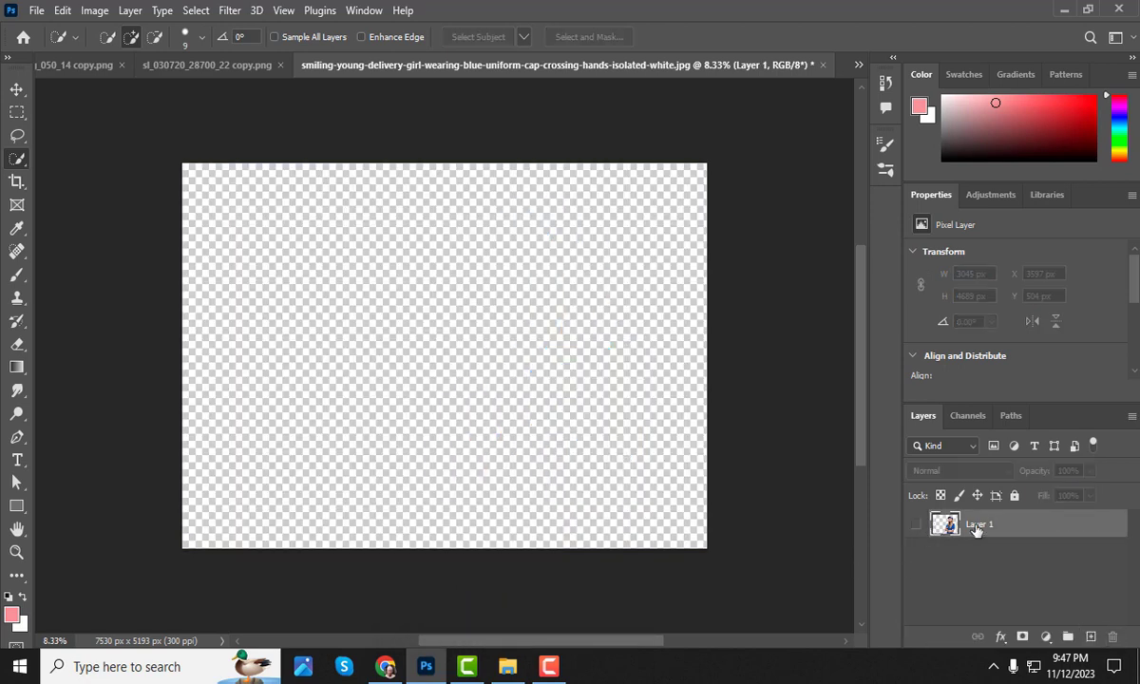
left_click(915, 528)
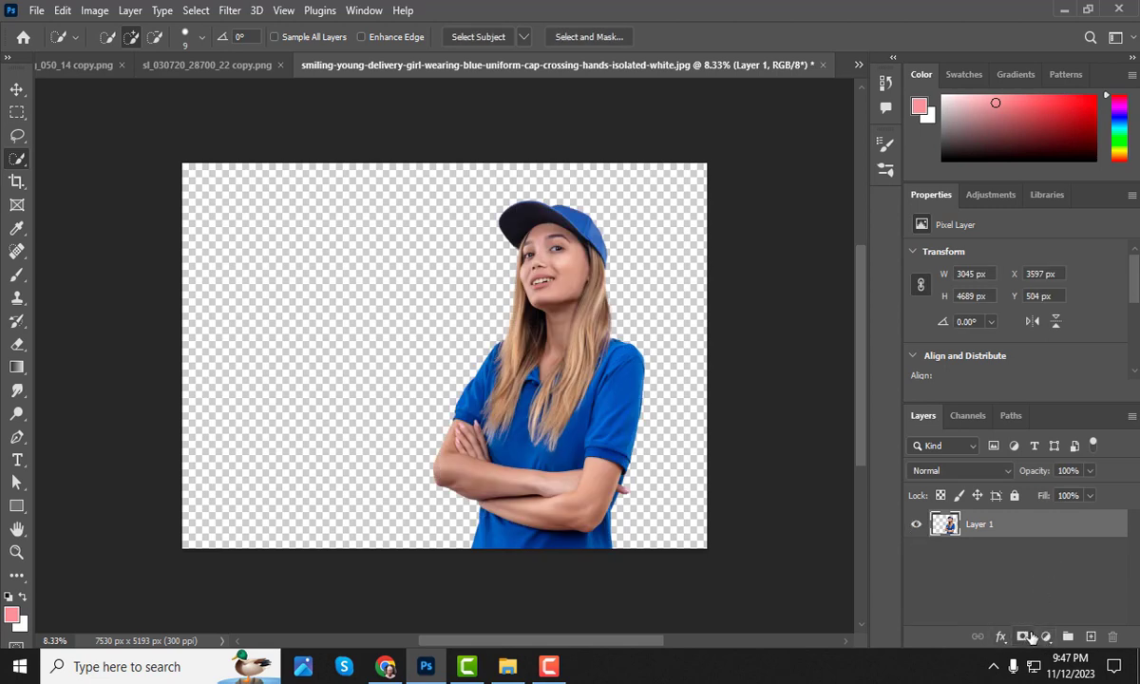
left_click(918, 528)
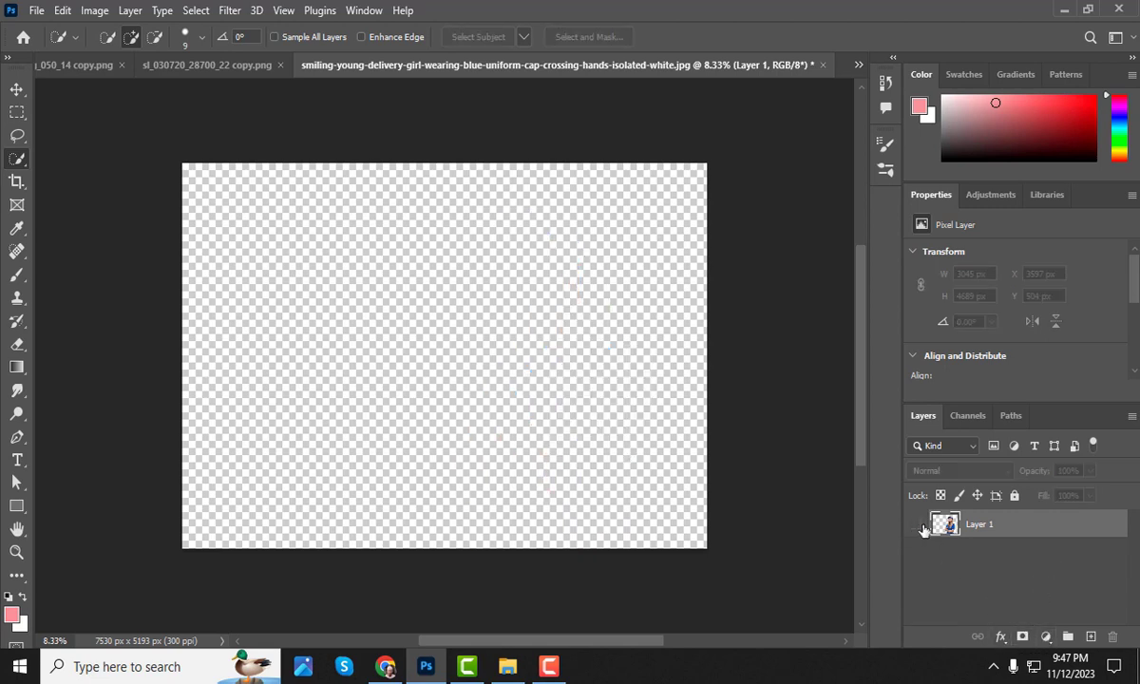
Step: Add a Gradient Fill layer and set its style to Radial
left_click(1046, 635)
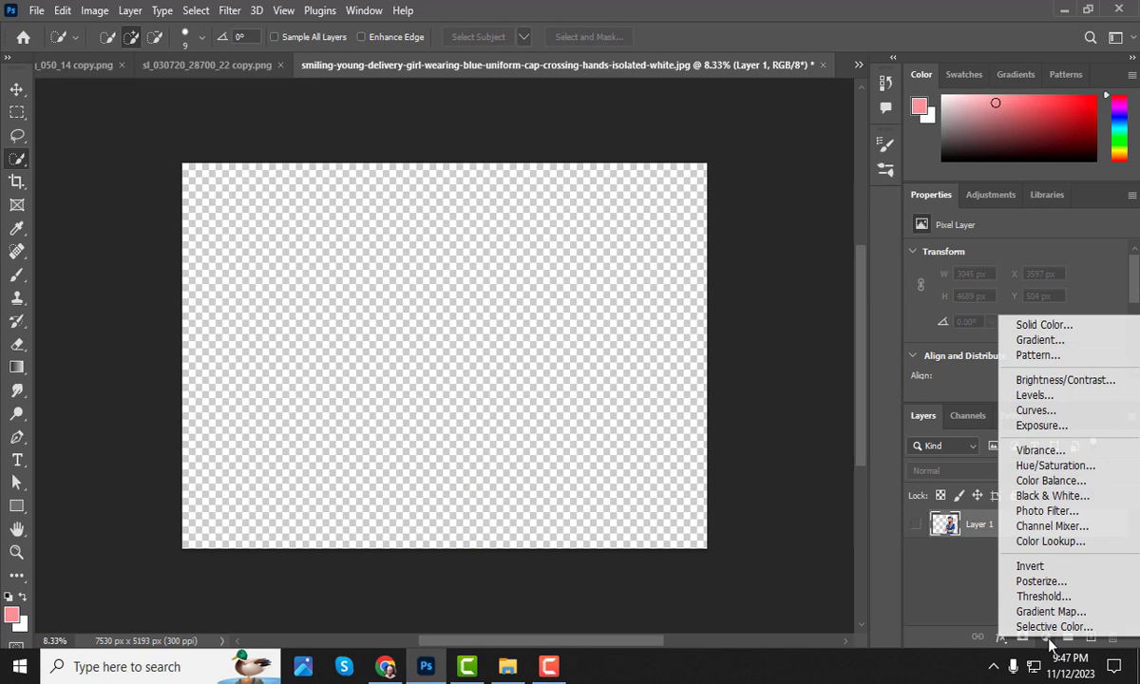
left_click(1050, 342)
left_click(867, 144)
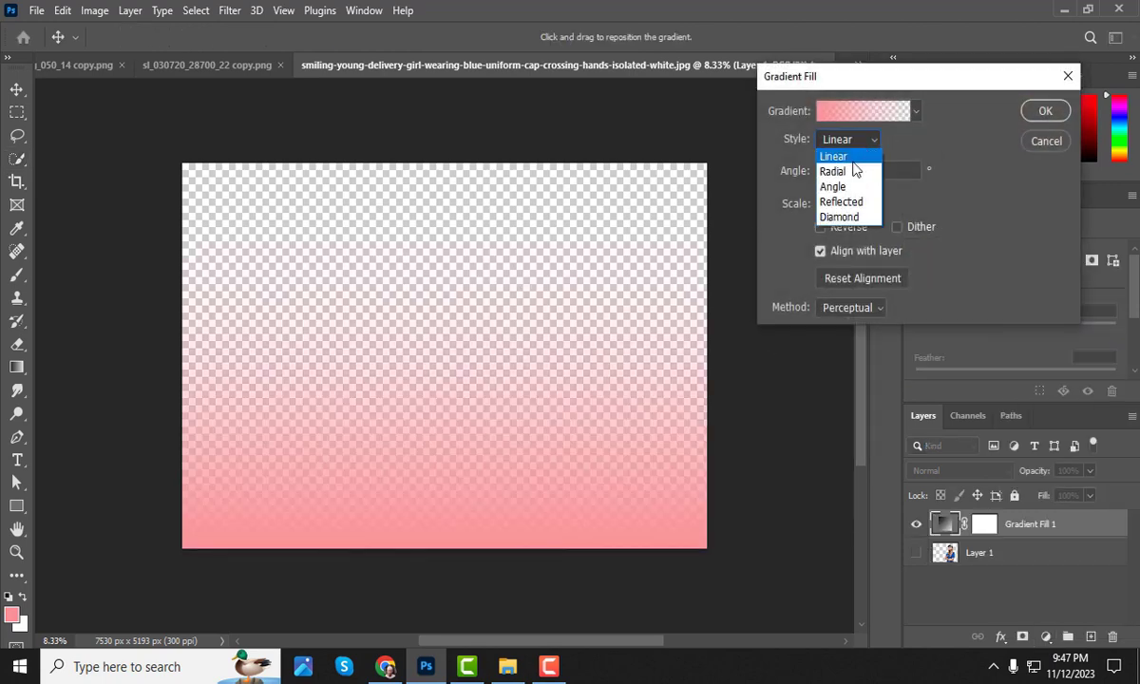
left_click(841, 169)
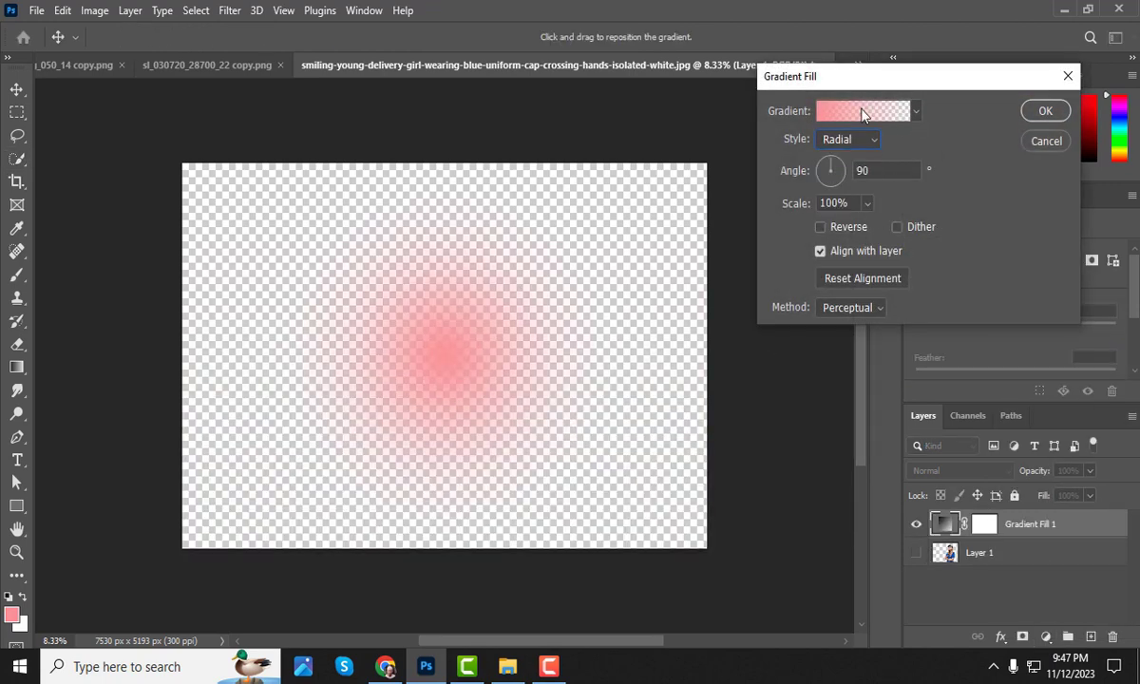
Step: Apply the Foreground to Background preset from the Basics group to the gradient fill
left_click(860, 111)
left_click(762, 187)
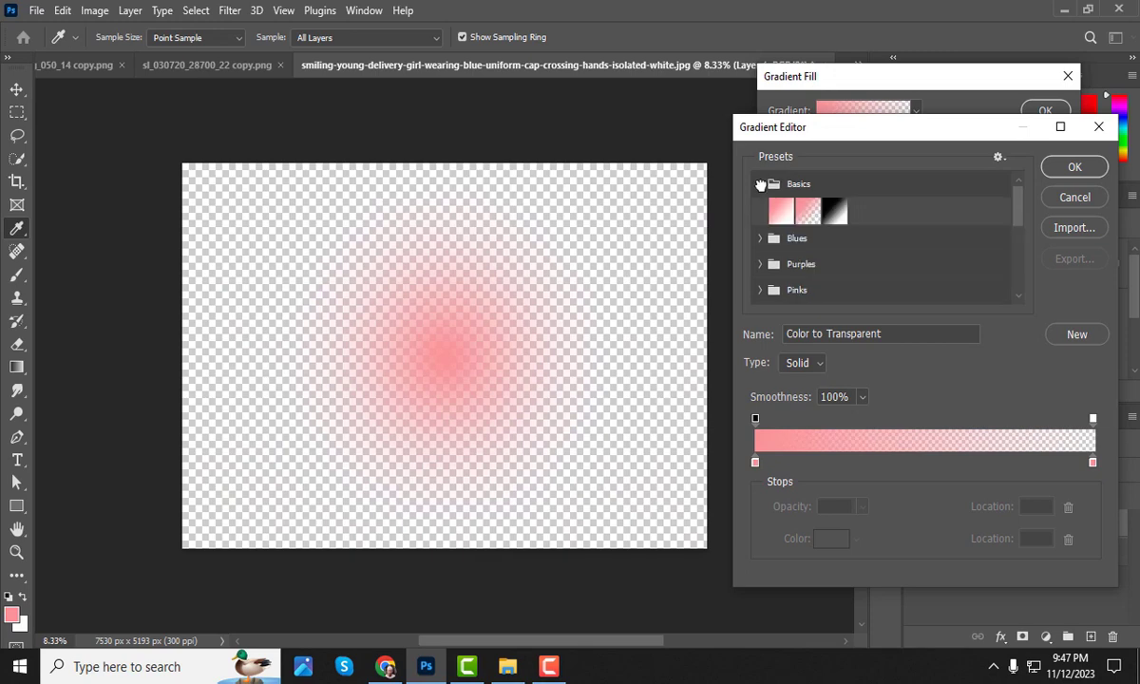
left_click(782, 214)
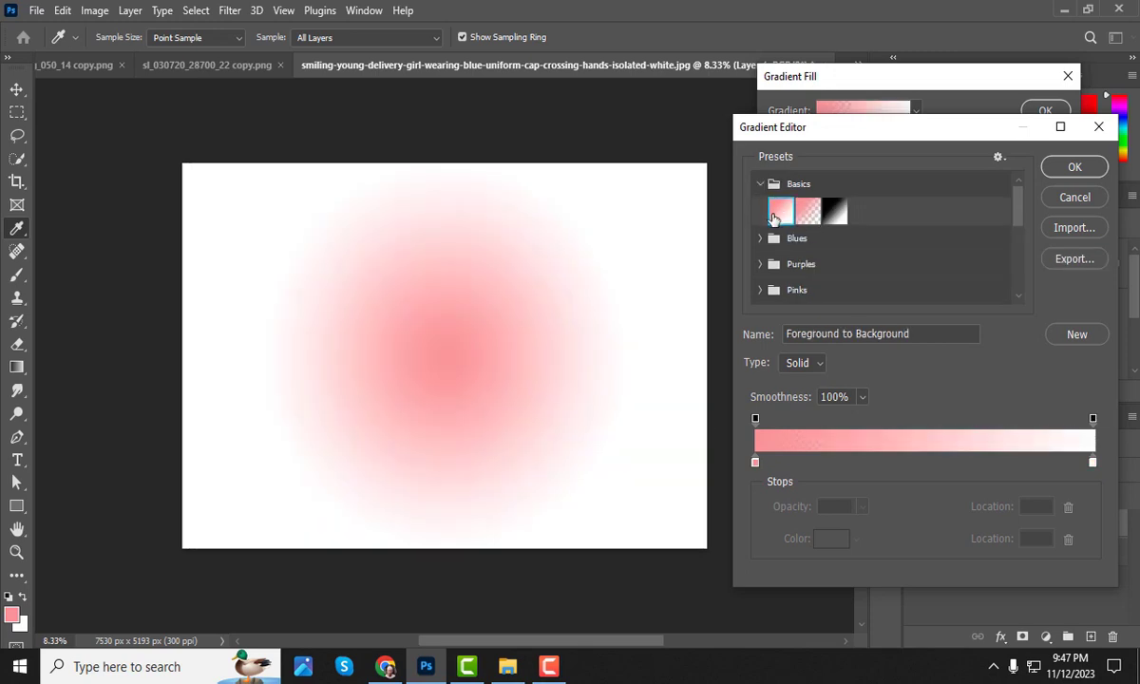
scroll(763, 285, "down", 2)
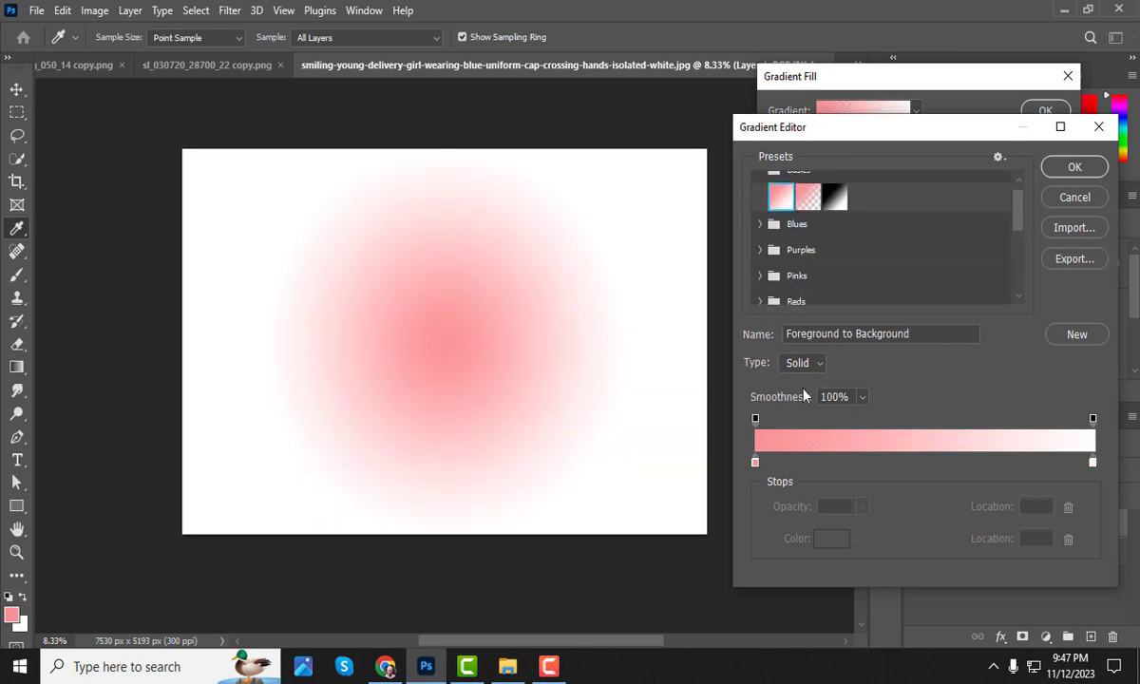
Step: Set the gradient's end colour stop at location 100 to purple #7b6ecc and apply the gradient fill
left_click(756, 463)
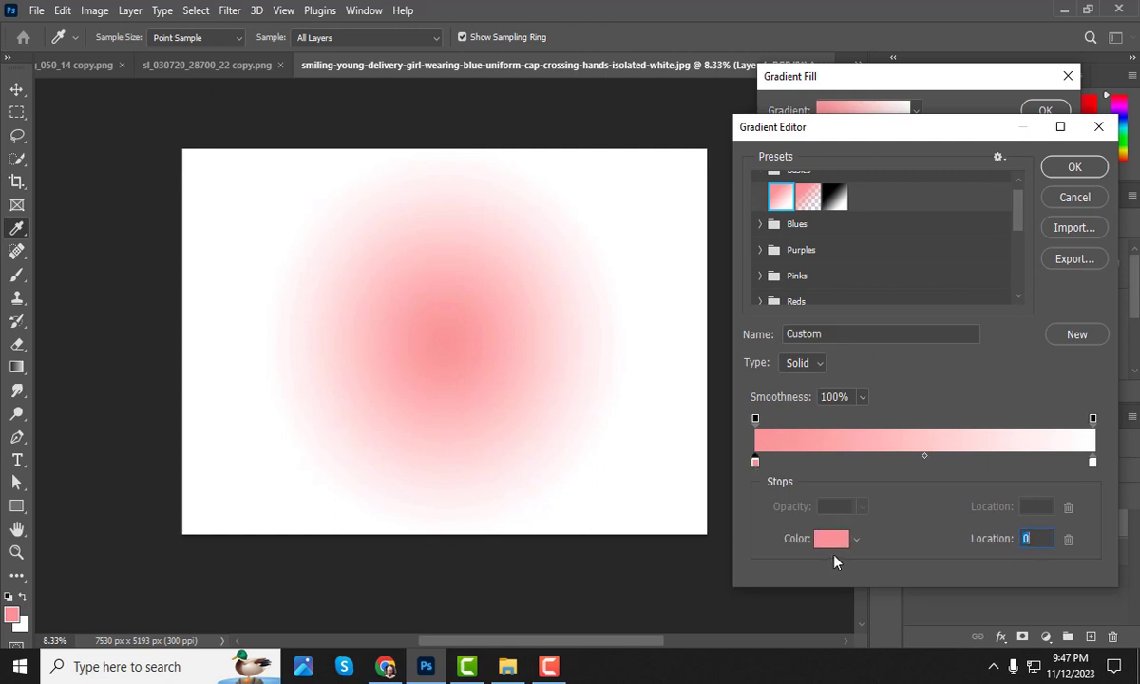
left_click(1093, 463)
left_click(831, 540)
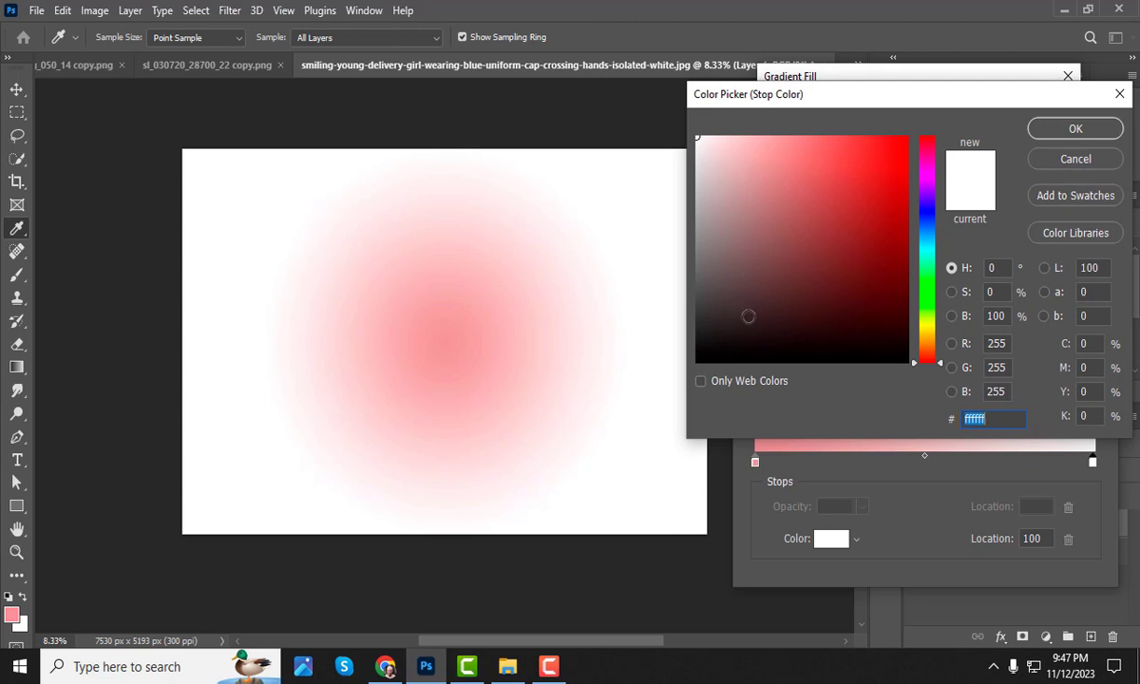
left_click_drag(929, 215, 929, 191)
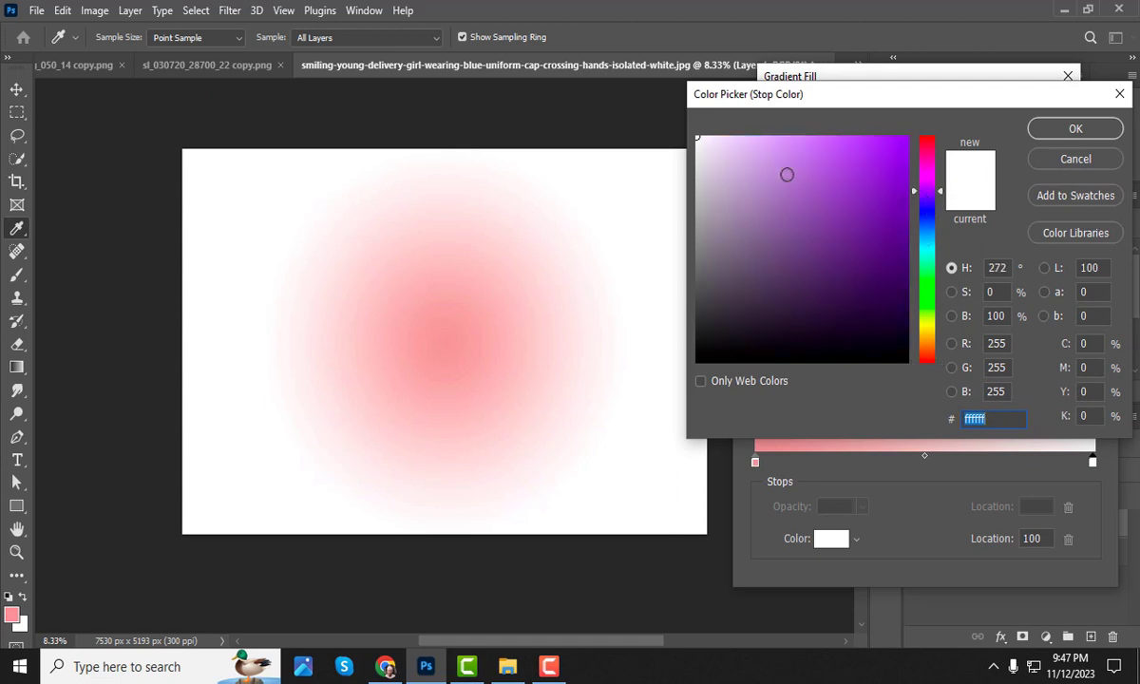
left_click(929, 205)
left_click(829, 188)
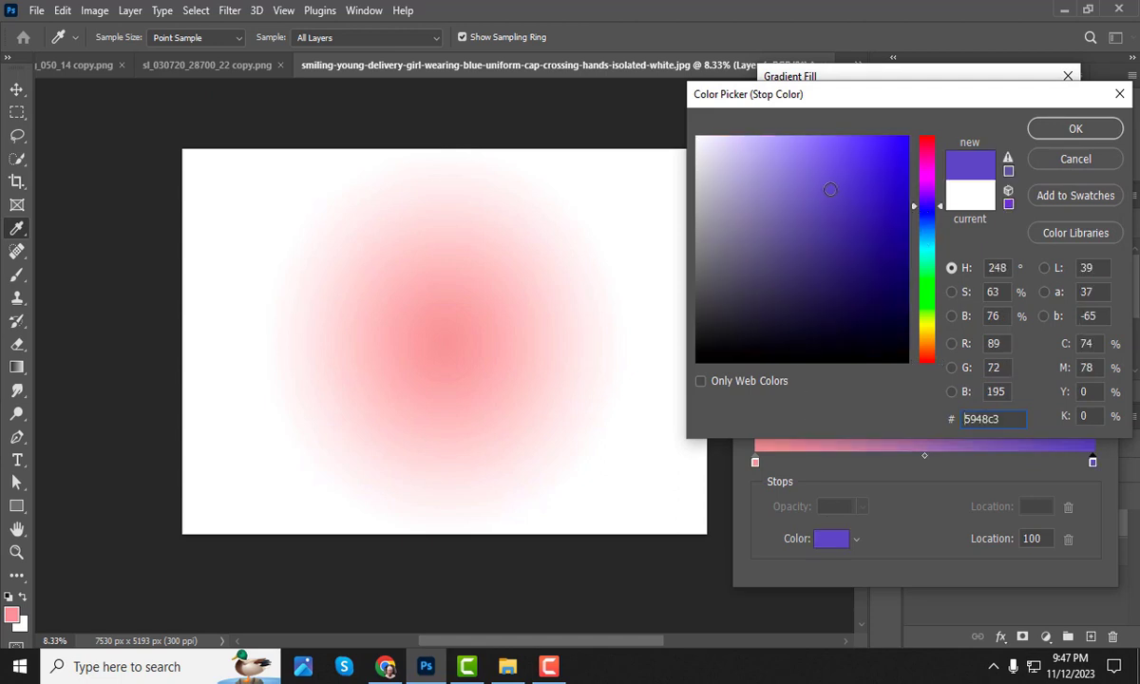
mouse_move(829, 188)
left_mouse_down()
mouse_move(806, 187)
mouse_move(796, 214)
mouse_move(770, 194)
mouse_move(799, 183)
mouse_move(815, 194)
mouse_move(795, 181)
left_mouse_up()
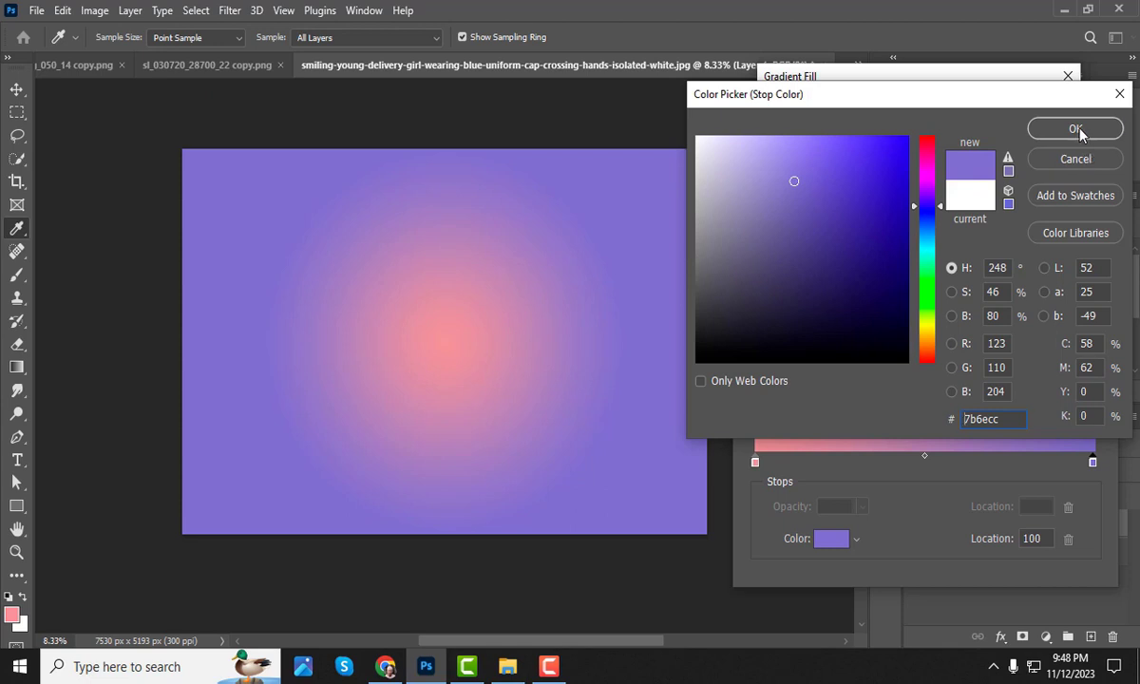
left_click(1076, 130)
left_click(1075, 165)
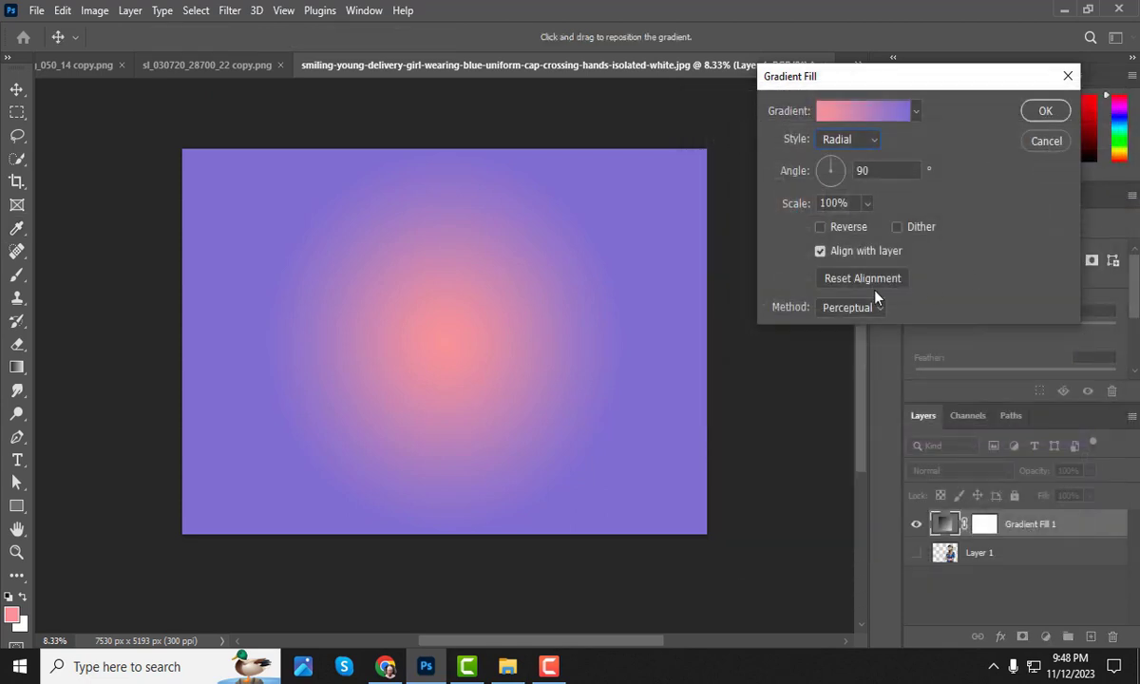
left_click(1045, 112)
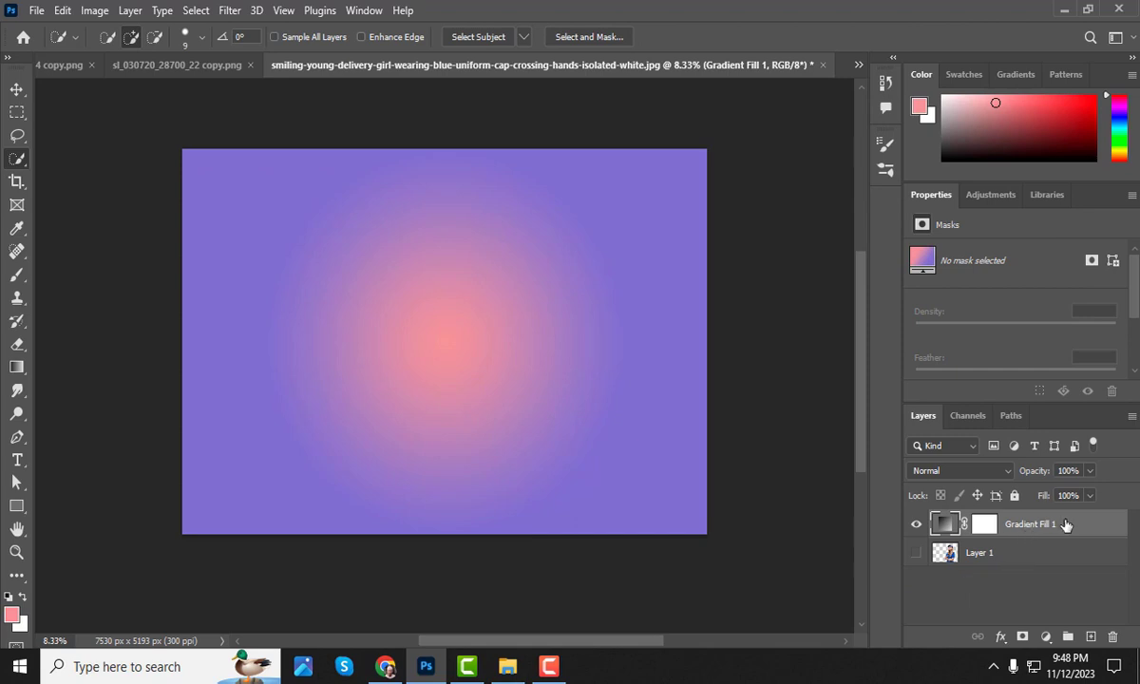
Step: Place the Gradient Fill 1 layer beneath the woman's cut-out layer and make the cut-out visible
left_click_drag(1067, 525, 1066, 570)
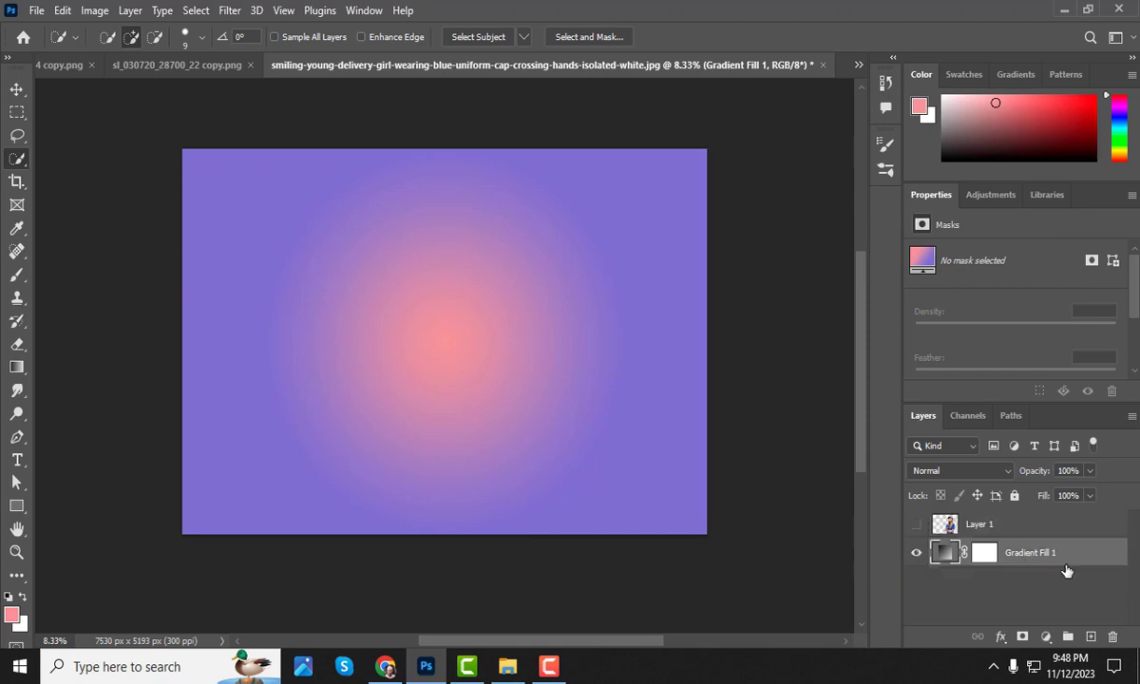
left_click(918, 526)
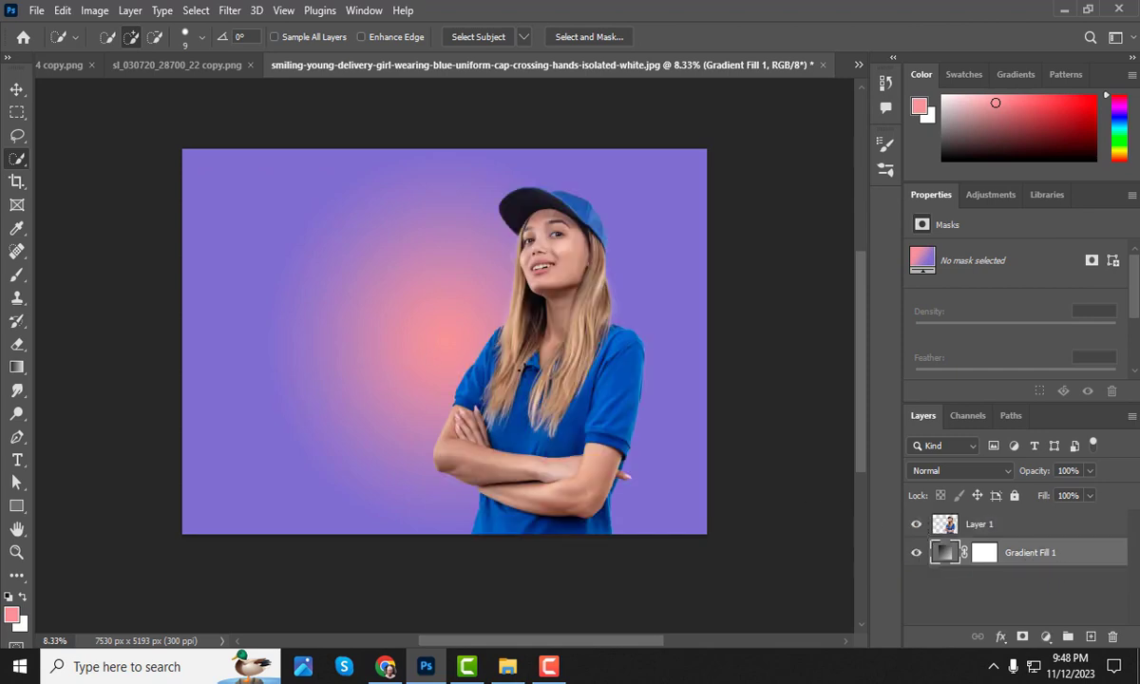
Step: Move the woman's cut-out toward the middle of the canvas, to about X 2410 px and Y 408 px
left_click(18, 89)
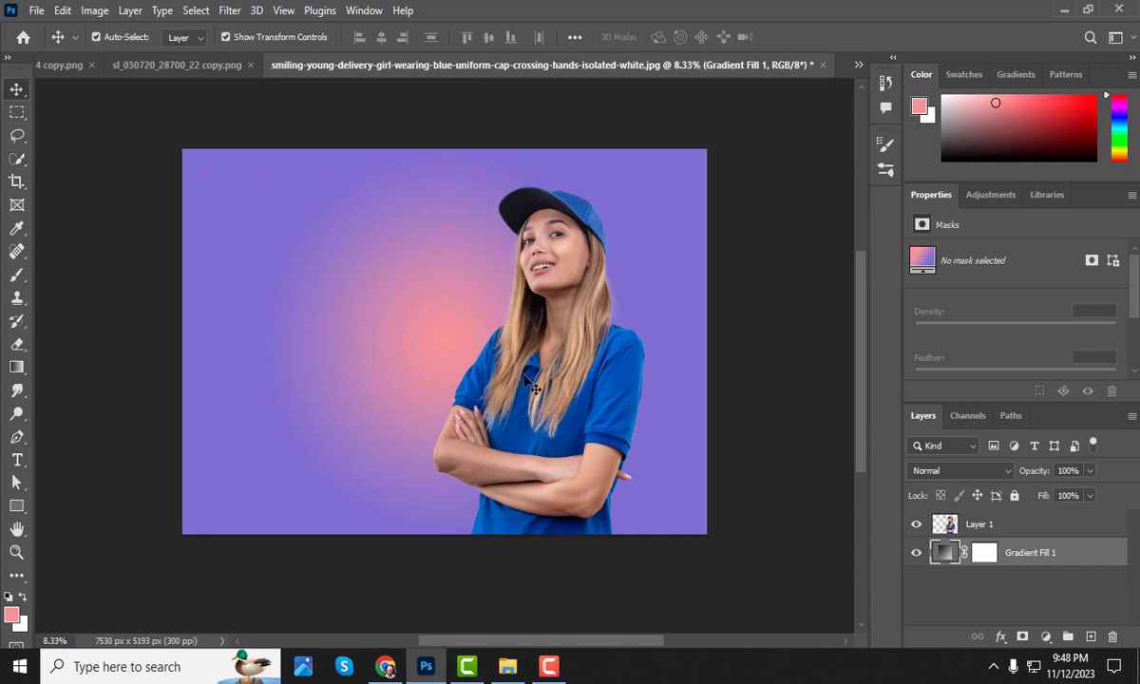
left_click_drag(511, 382, 419, 375)
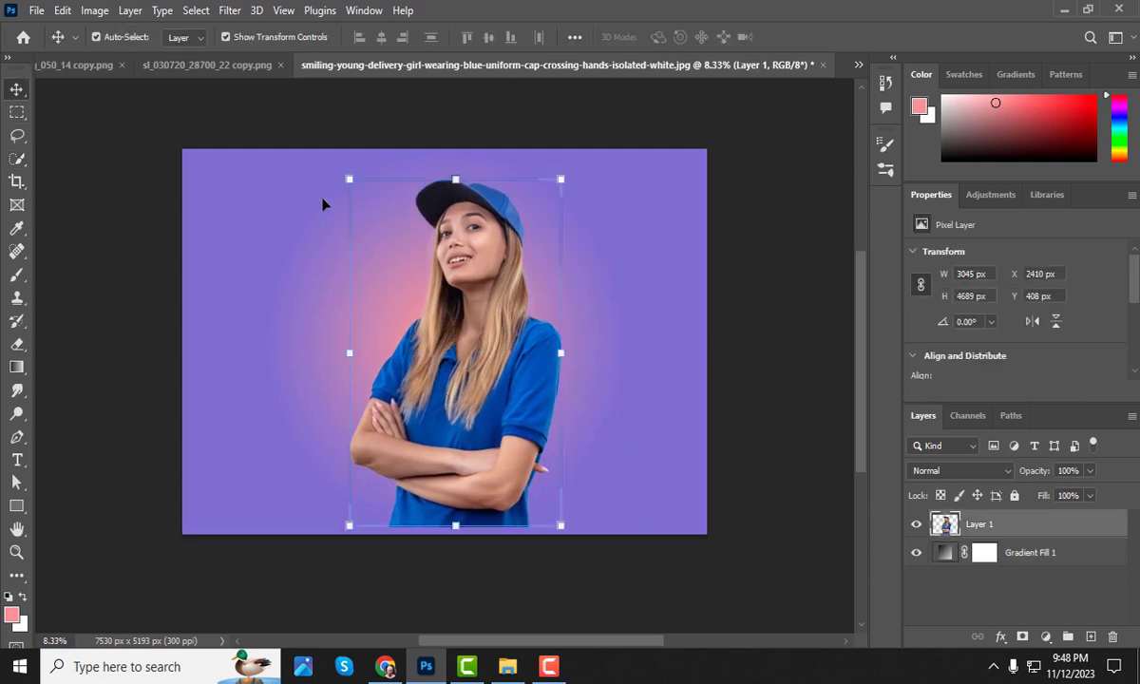
Step: Copy the neon triangle from sl_030720_28700_22 copy.png into the woman's document, placing it over her at about X 2755 px, Y 1366 px
left_click(170, 63)
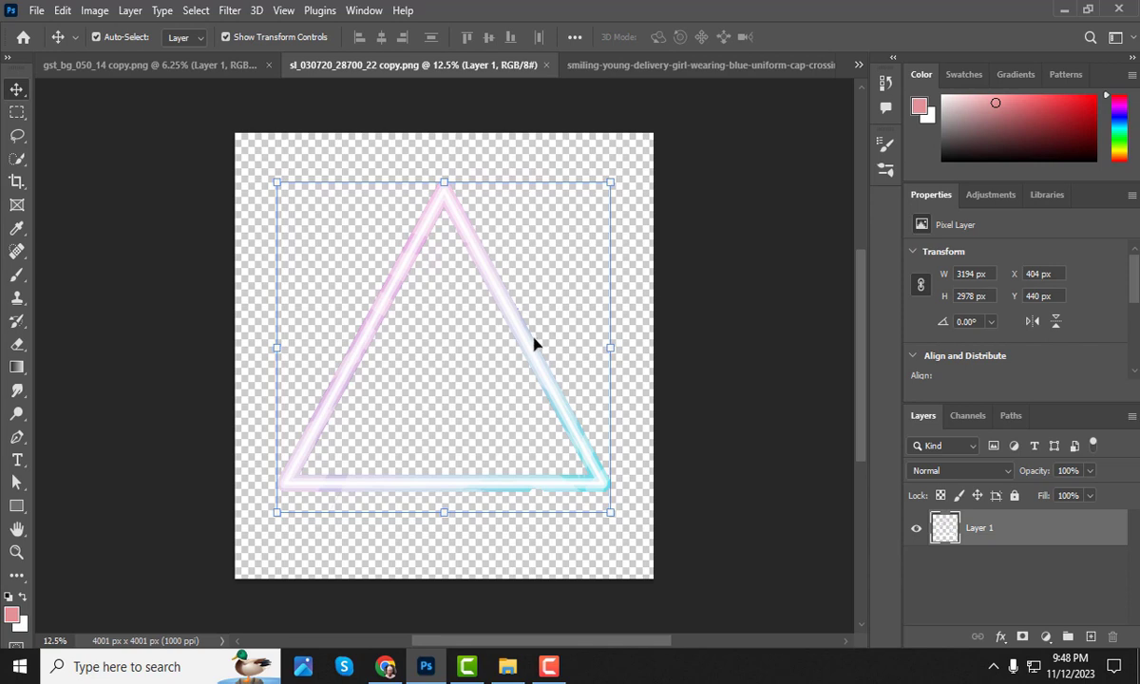
left_click_drag(534, 345, 642, 74)
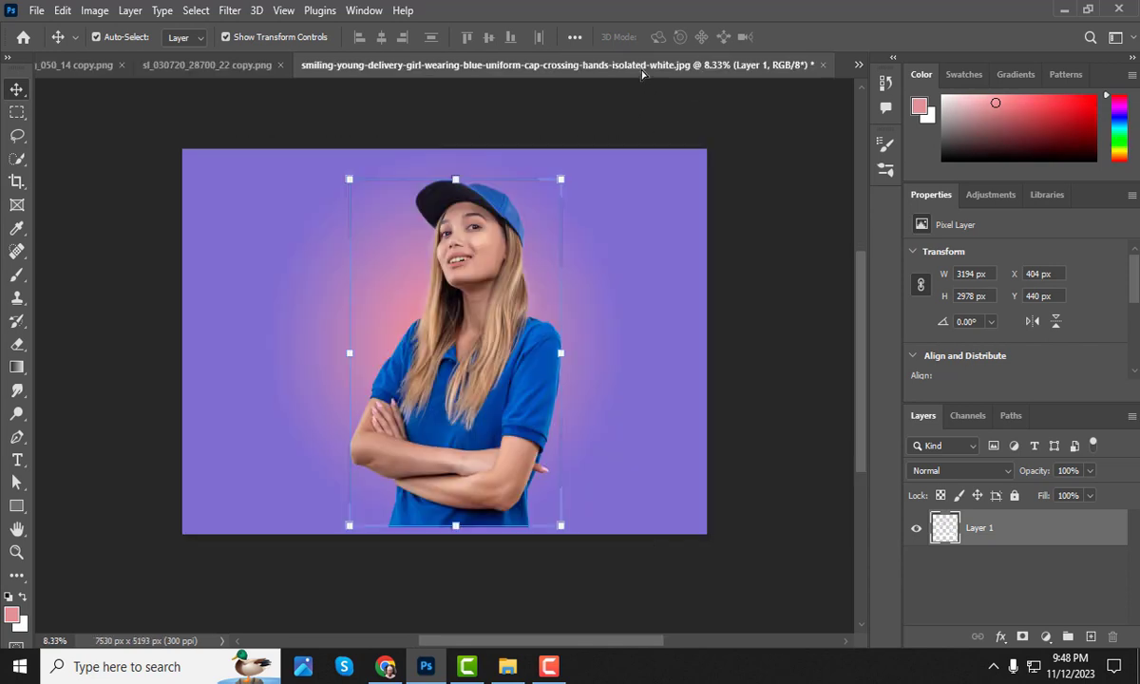
left_click_drag(496, 351, 496, 352)
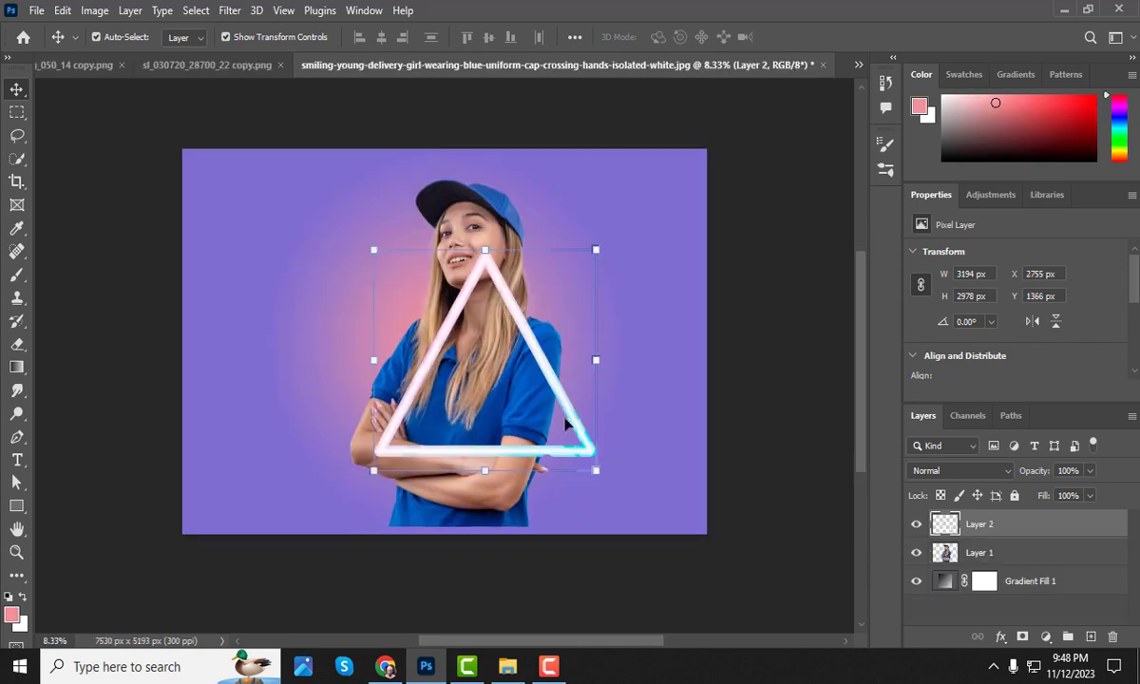
Step: Scale the woman's cut-out on Layer 1 to about 68% and reposition it at about X 2950 px, Y 768 px
left_click(998, 561)
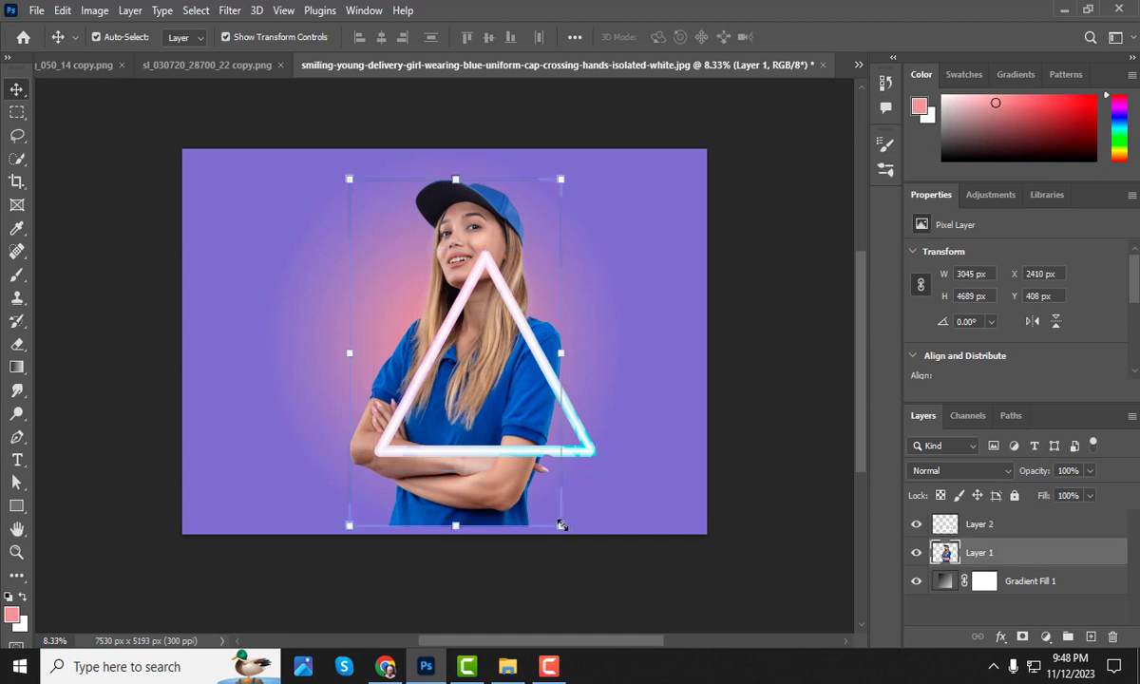
left_click_drag(562, 524, 494, 415)
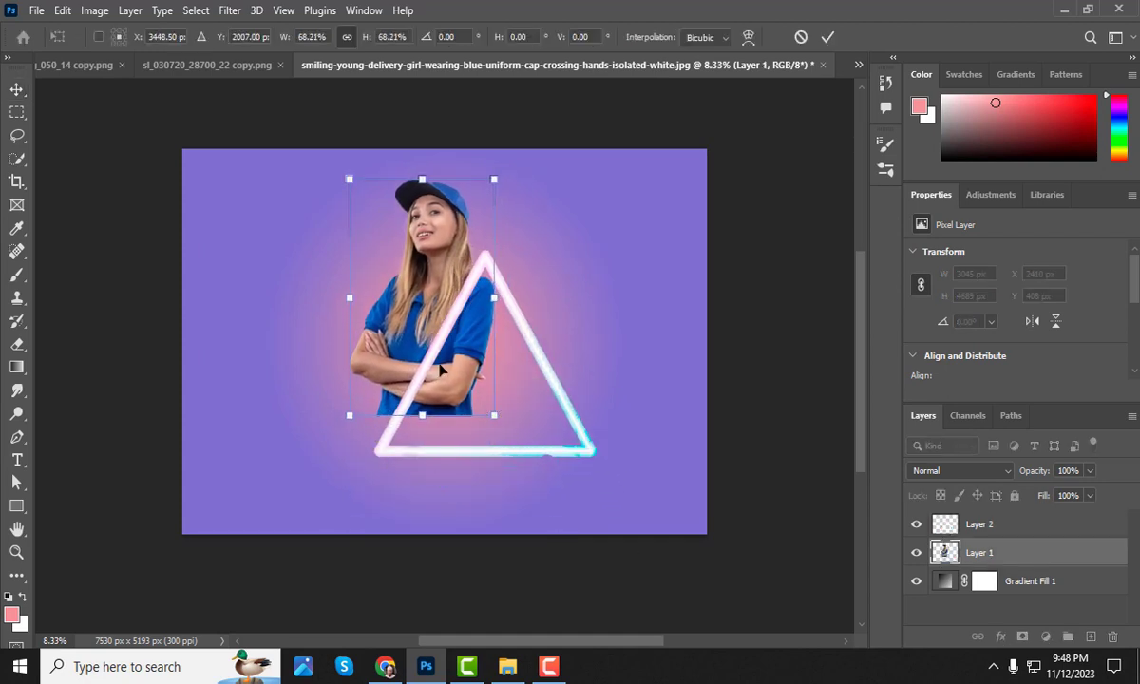
left_click_drag(418, 316, 460, 343)
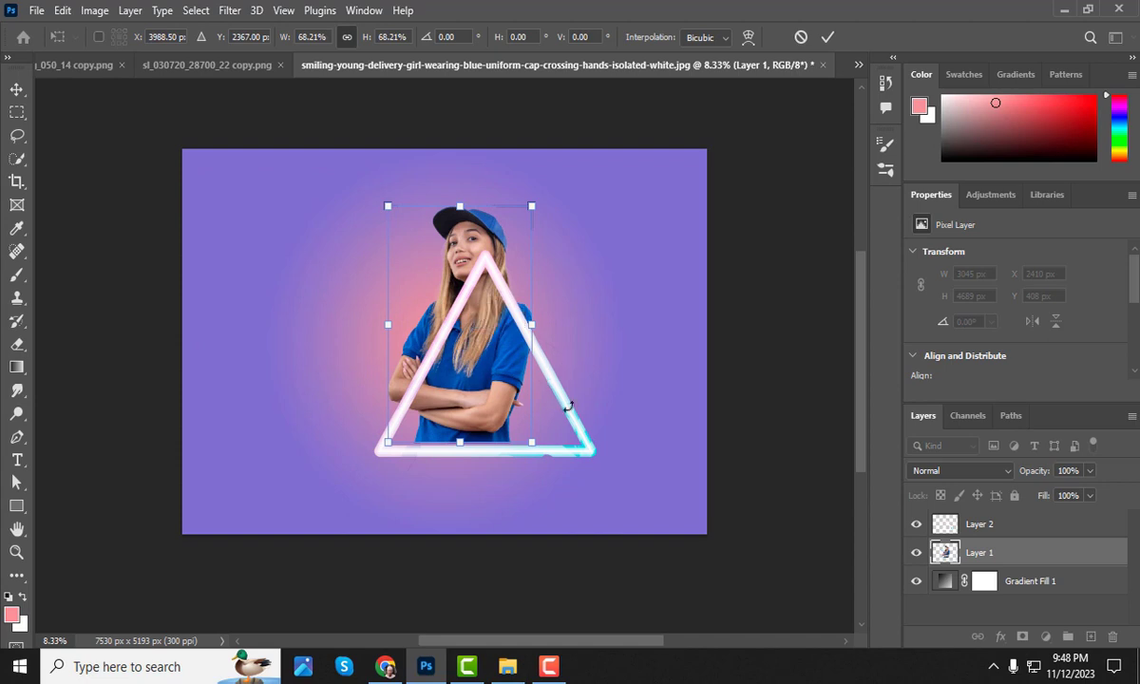
key("Return")
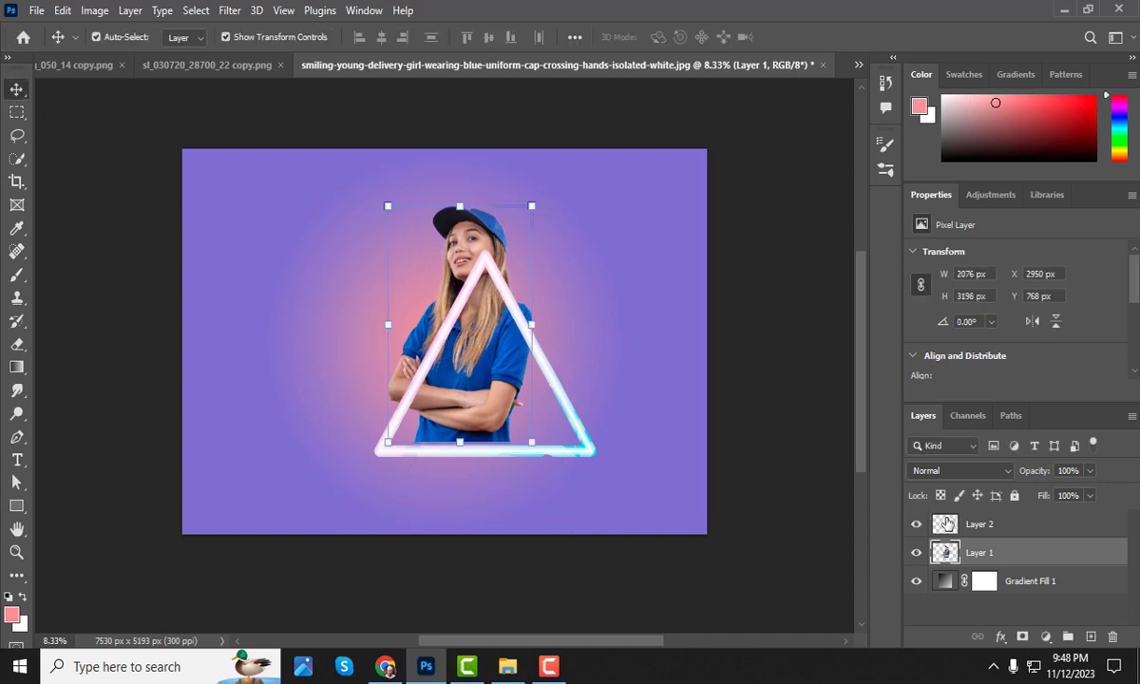
Step: Rotate the neon triangle upside down to about 179.5°, scale it to about 76% and place it over the woman's torso
left_click(953, 529)
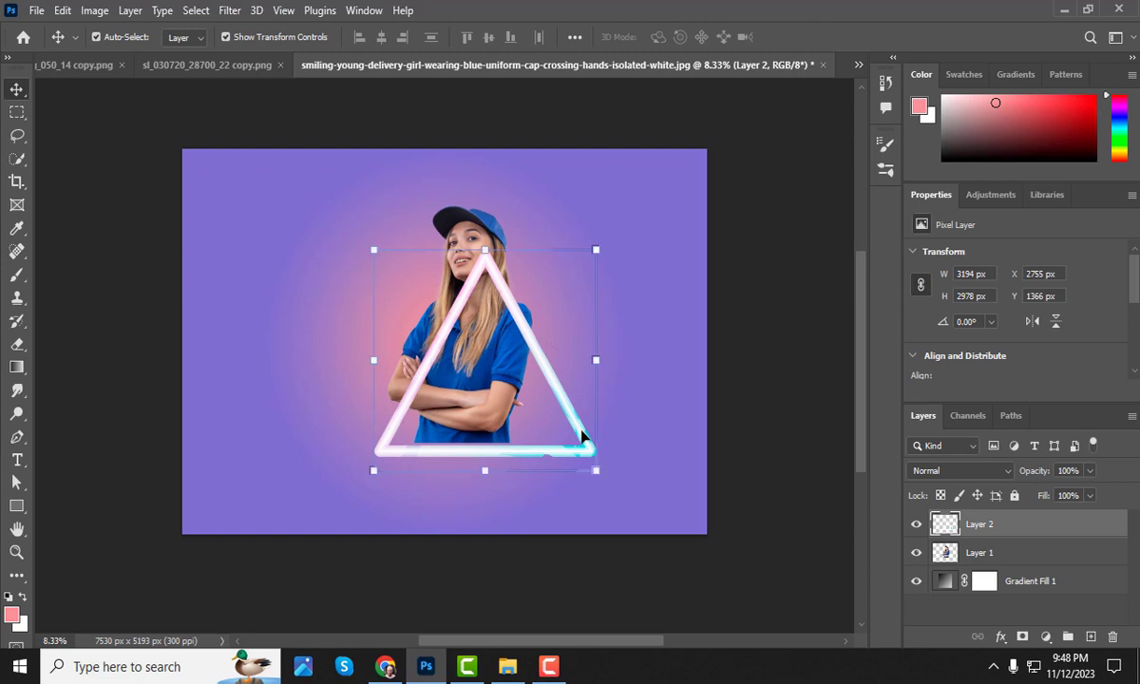
left_click_drag(607, 243, 382, 438)
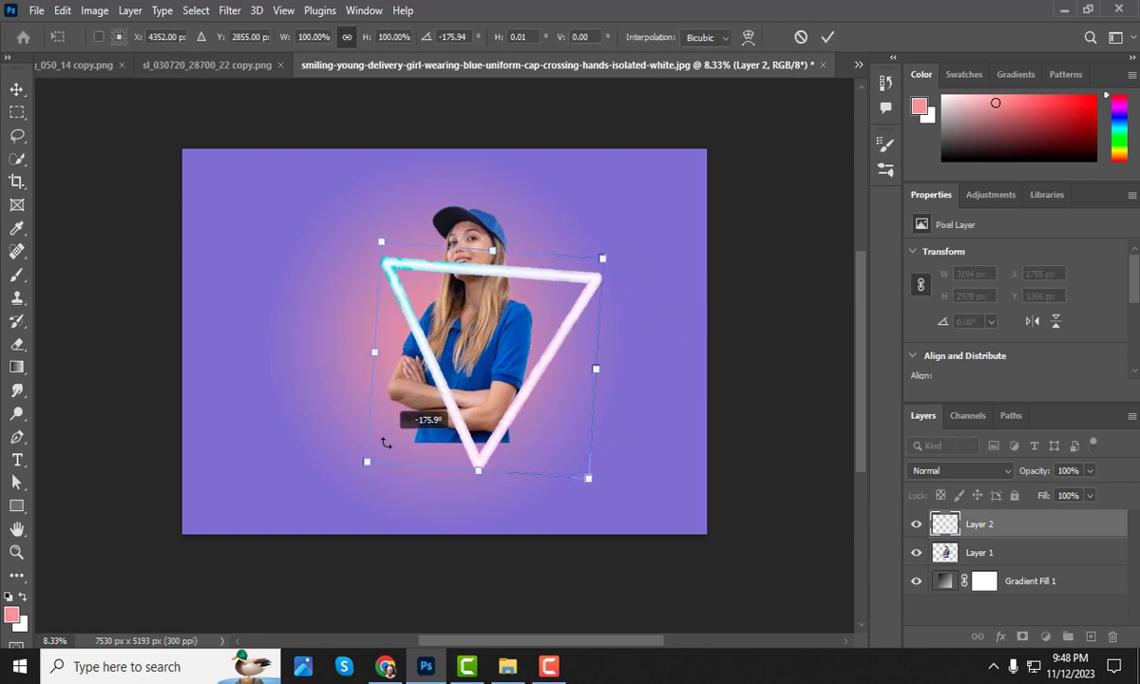
left_click_drag(587, 478, 573, 454)
left_click_drag(517, 337, 521, 370)
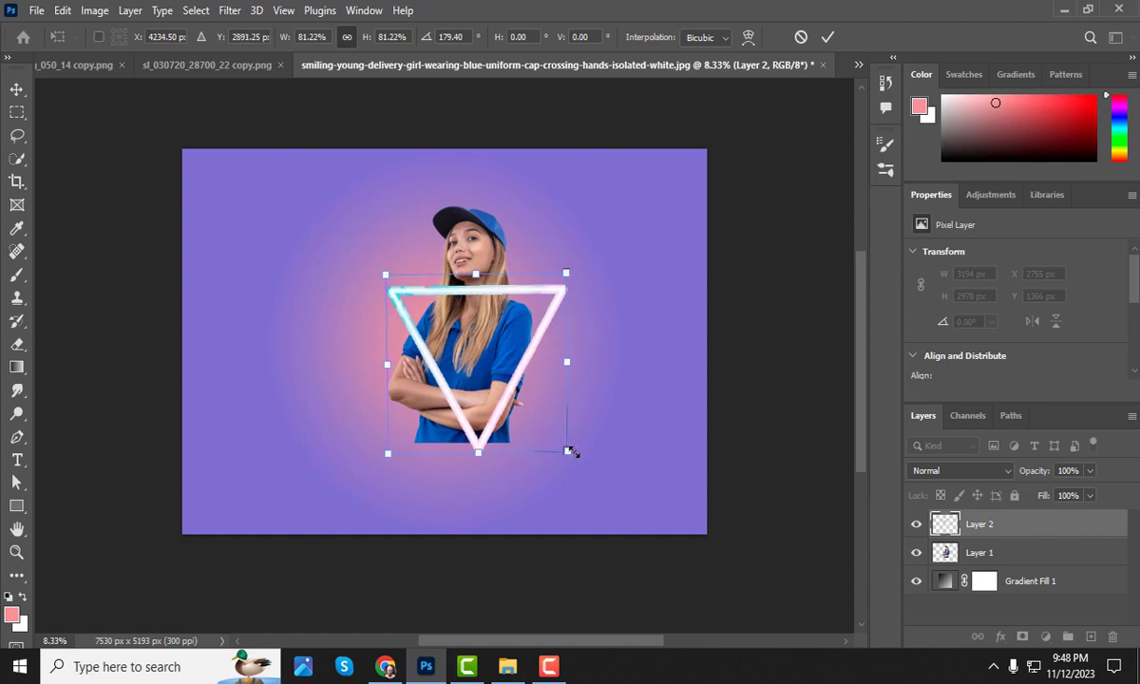
left_click_drag(568, 454, 554, 439)
left_click_drag(526, 340, 536, 349)
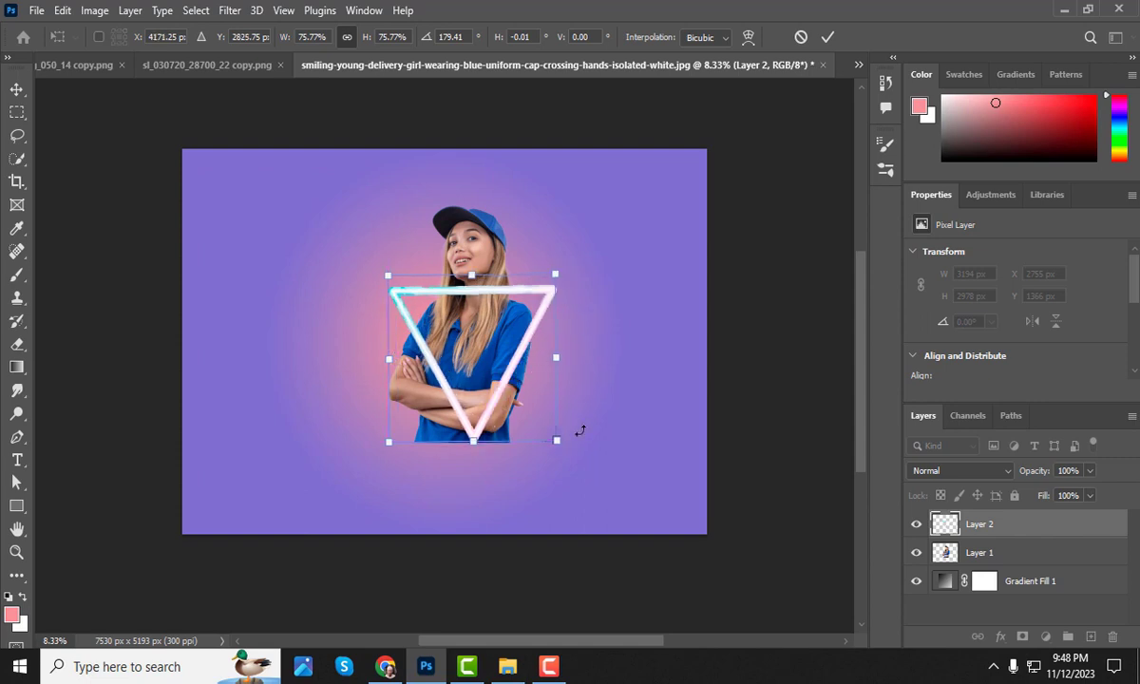
left_click_drag(577, 447, 571, 418)
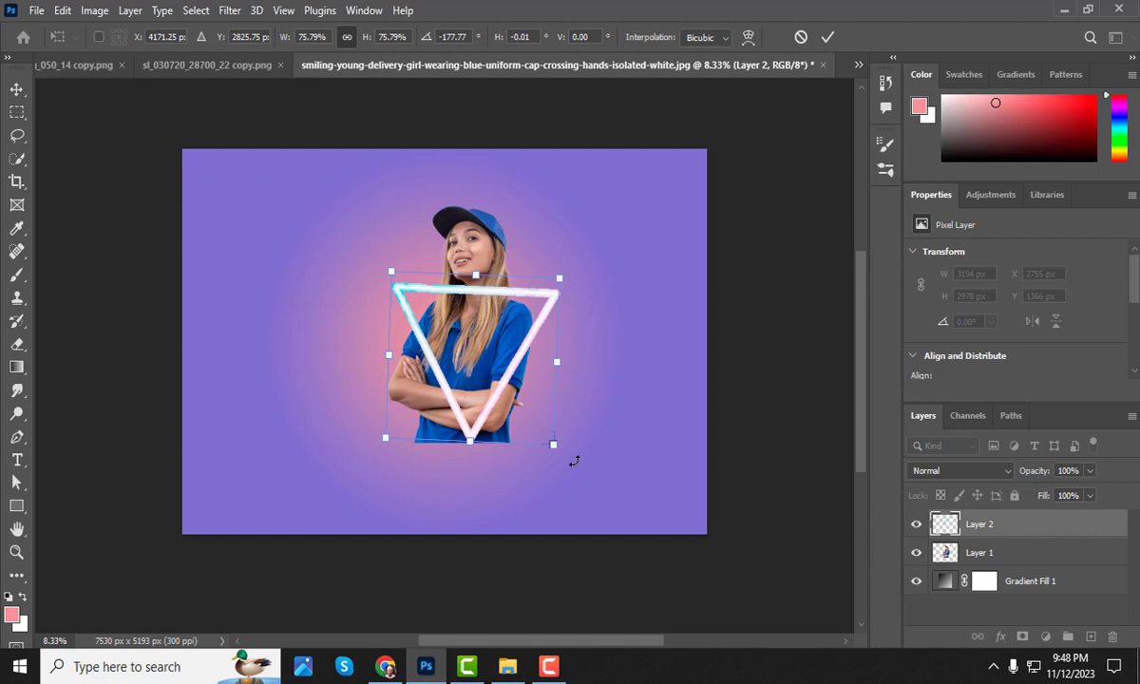
left_click_drag(574, 461, 576, 454)
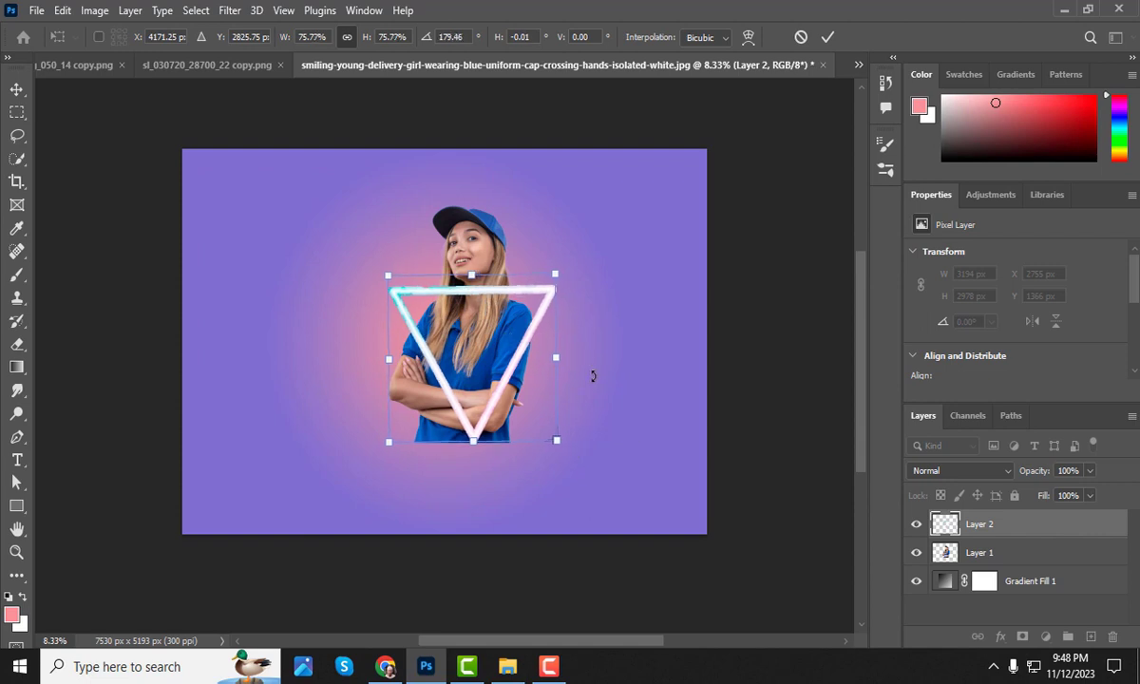
key("Left")
key("Down")
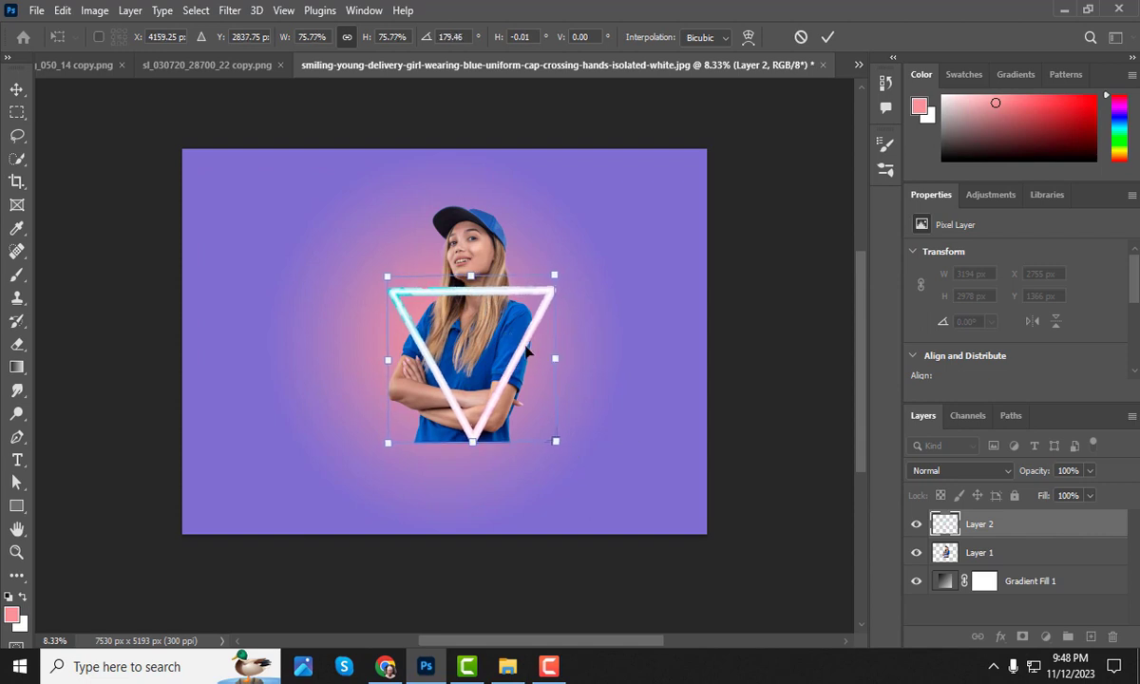
key("Return")
Step: Convert the woman's Layer 1 to a smart object and add a layer mask to it
left_click(1000, 555)
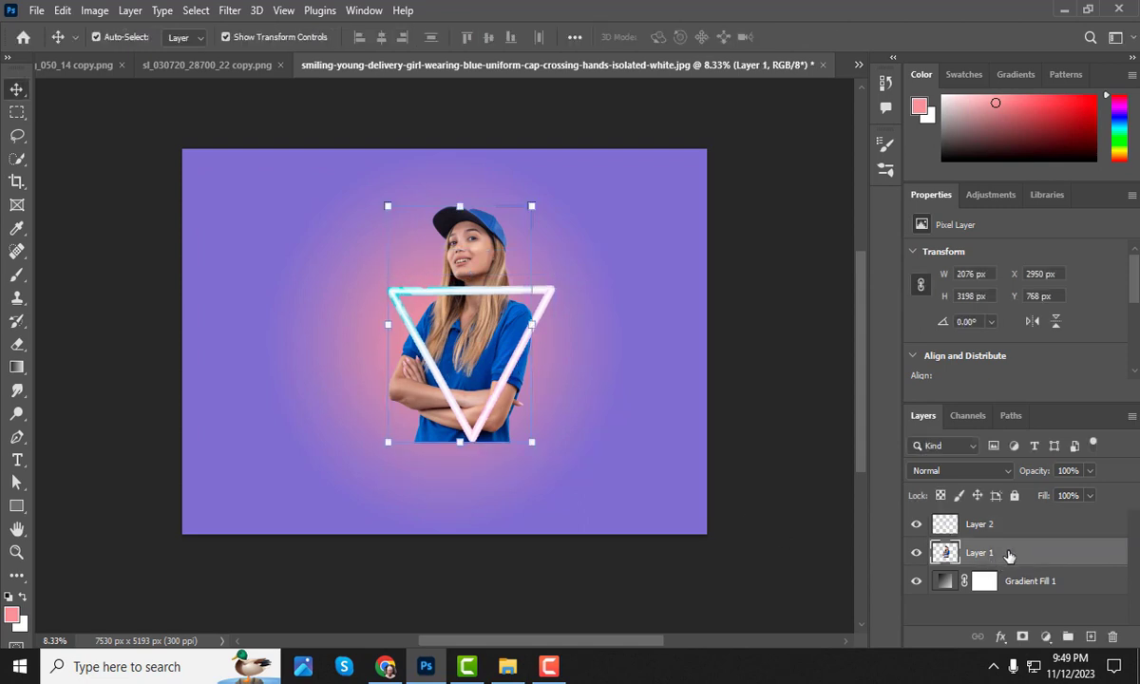
right_click(1009, 556)
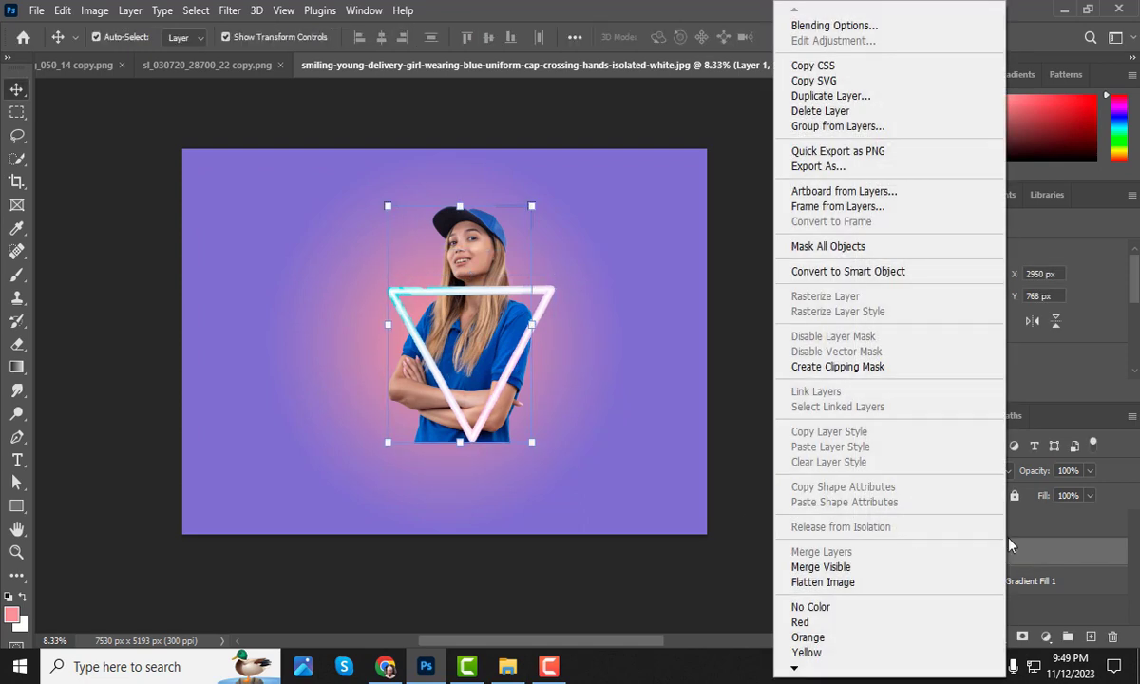
left_click(858, 272)
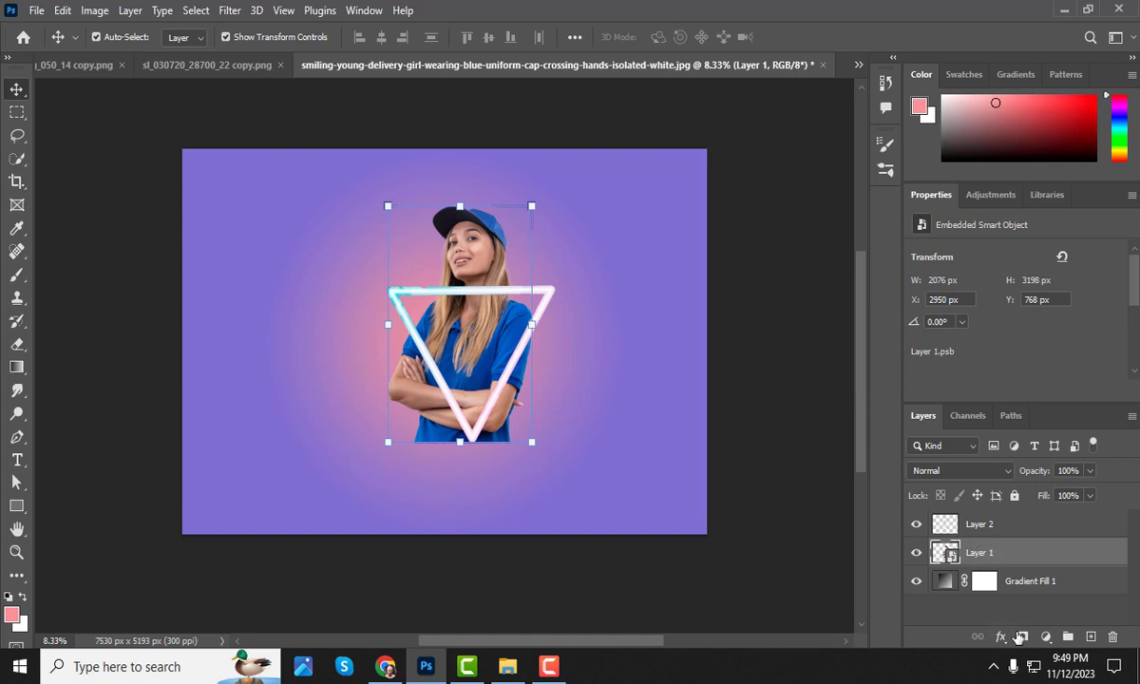
left_click(1024, 637)
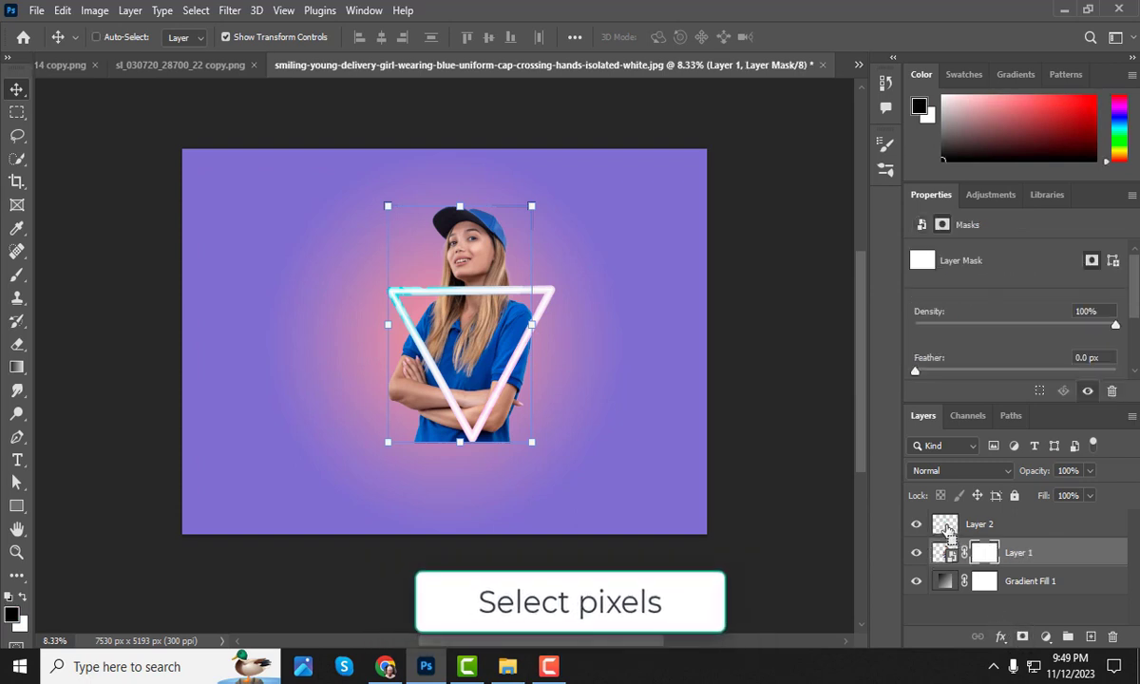
Step: Load the neon triangle's pixels as a selection, invert it, and ready the Brush tool on the woman's layer mask
left_click(947, 525, "ctrl")
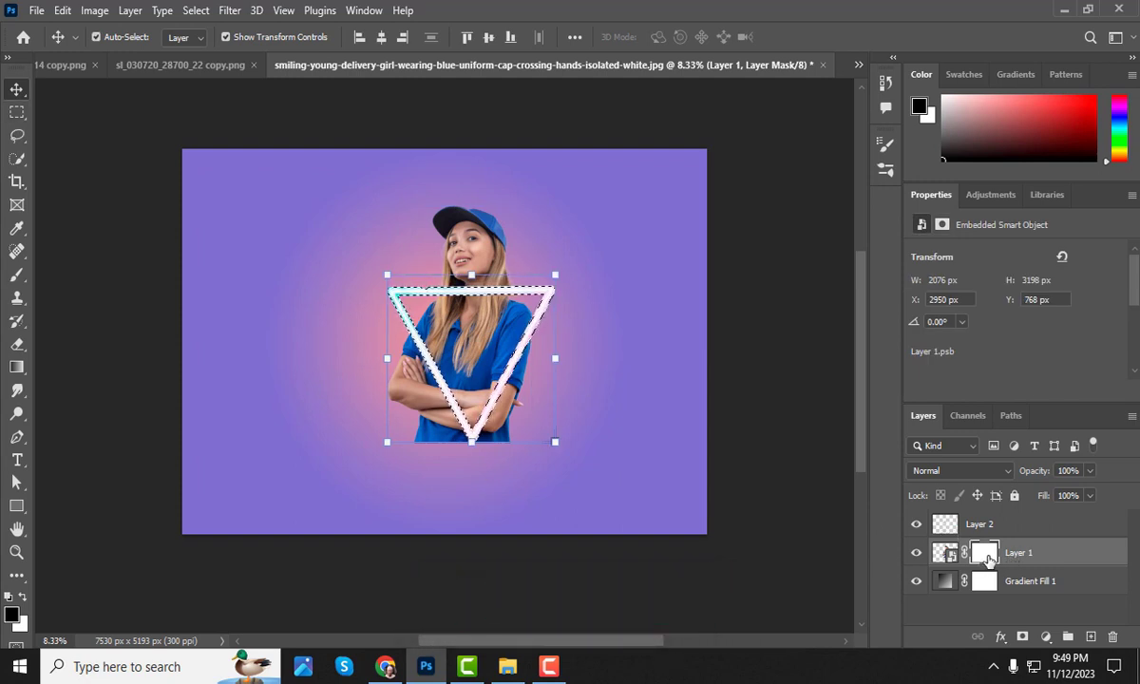
left_click(985, 554)
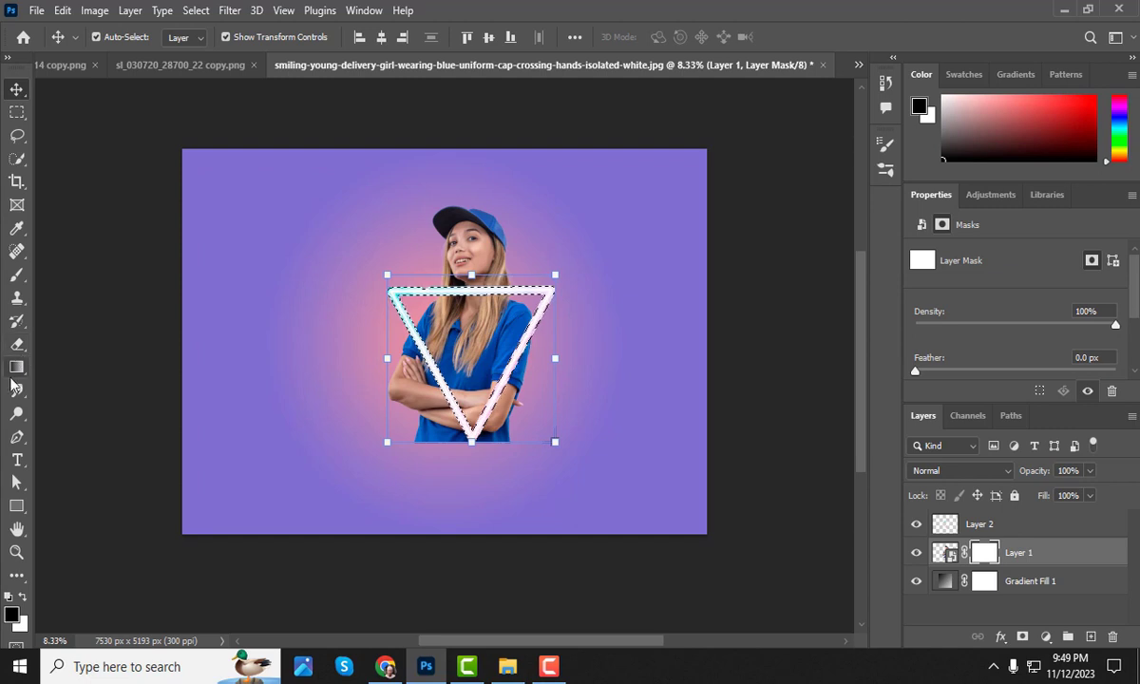
left_click(17, 275)
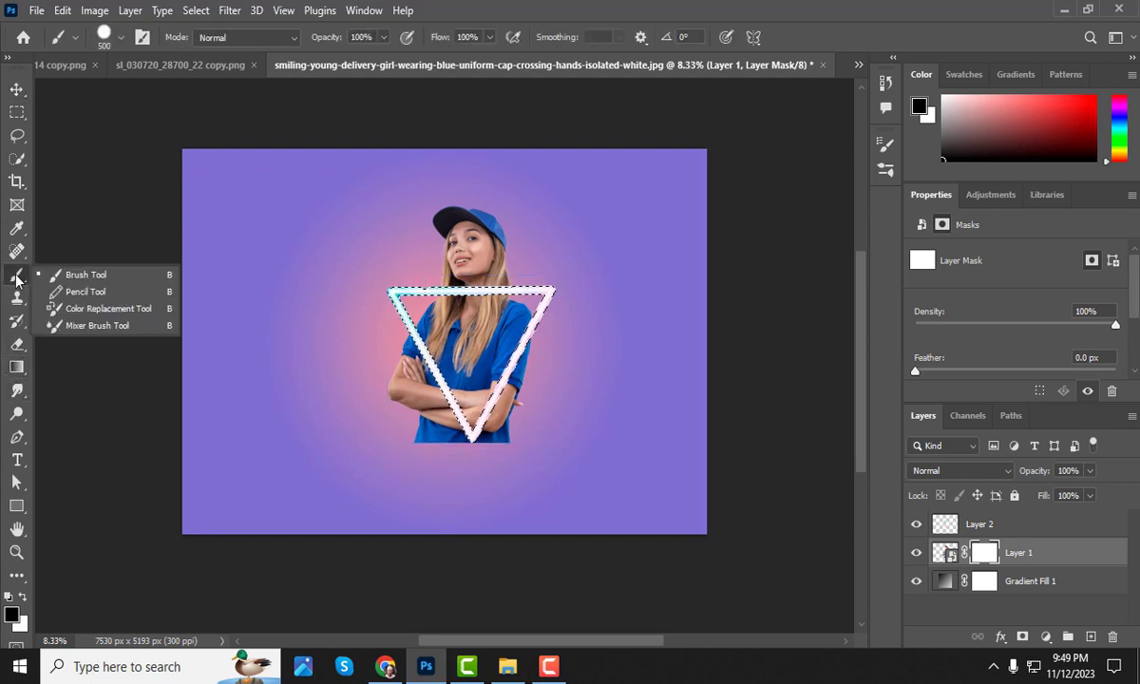
left_click(95, 275)
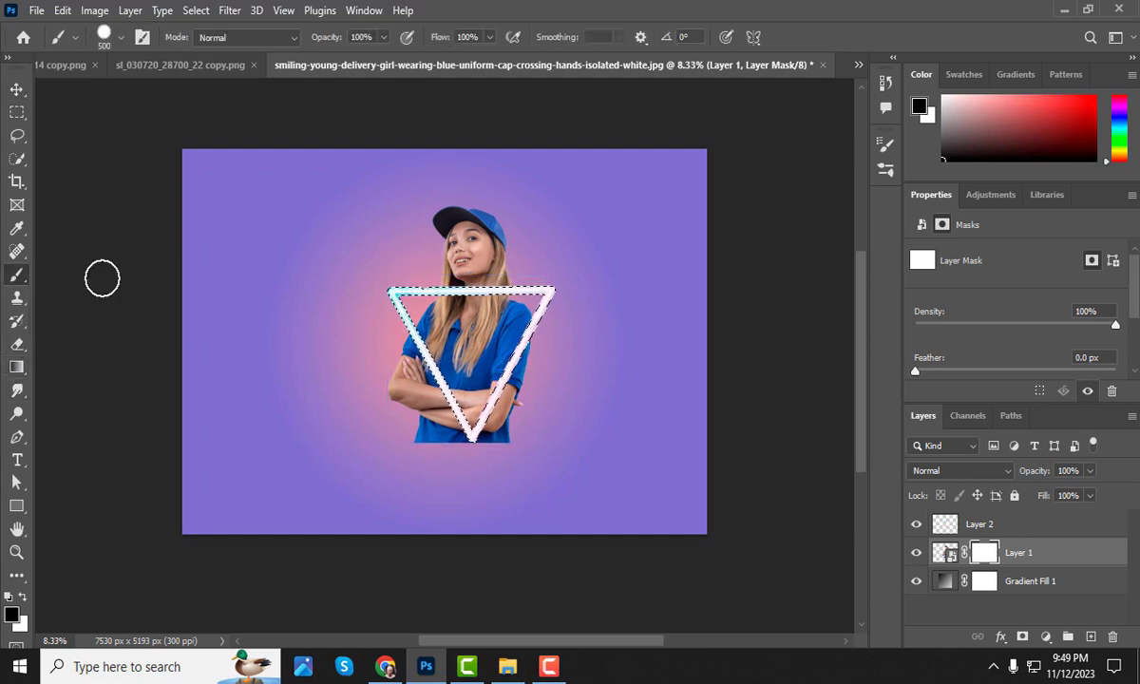
left_click(121, 38)
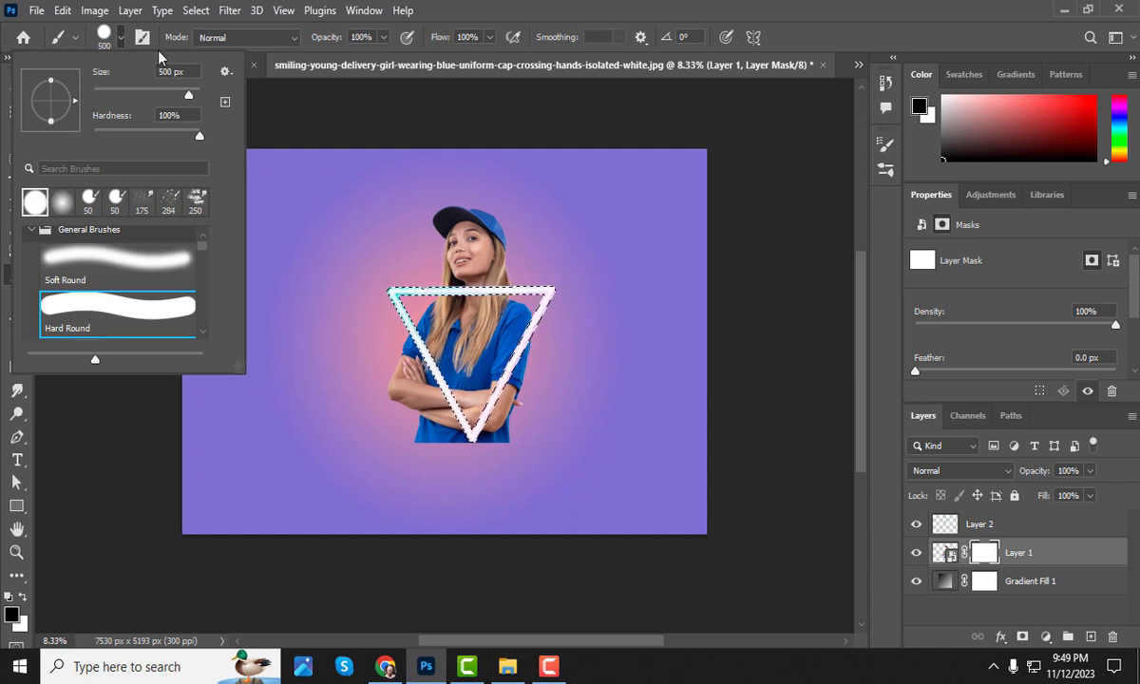
left_click(300, 48)
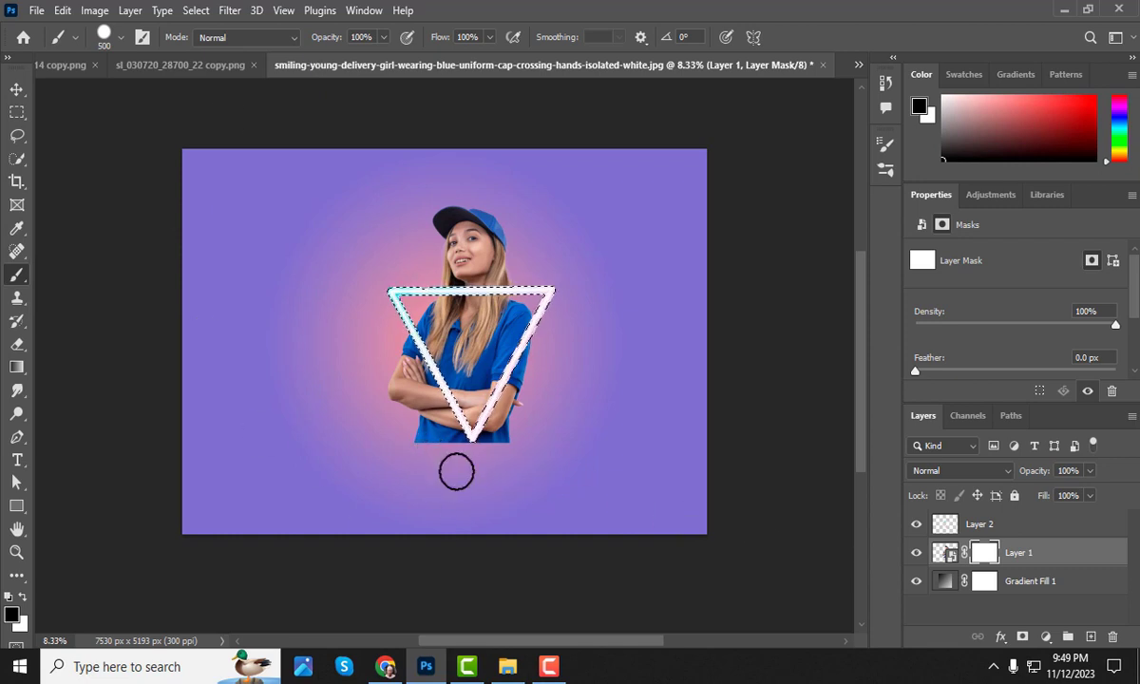
left_click(200, 10)
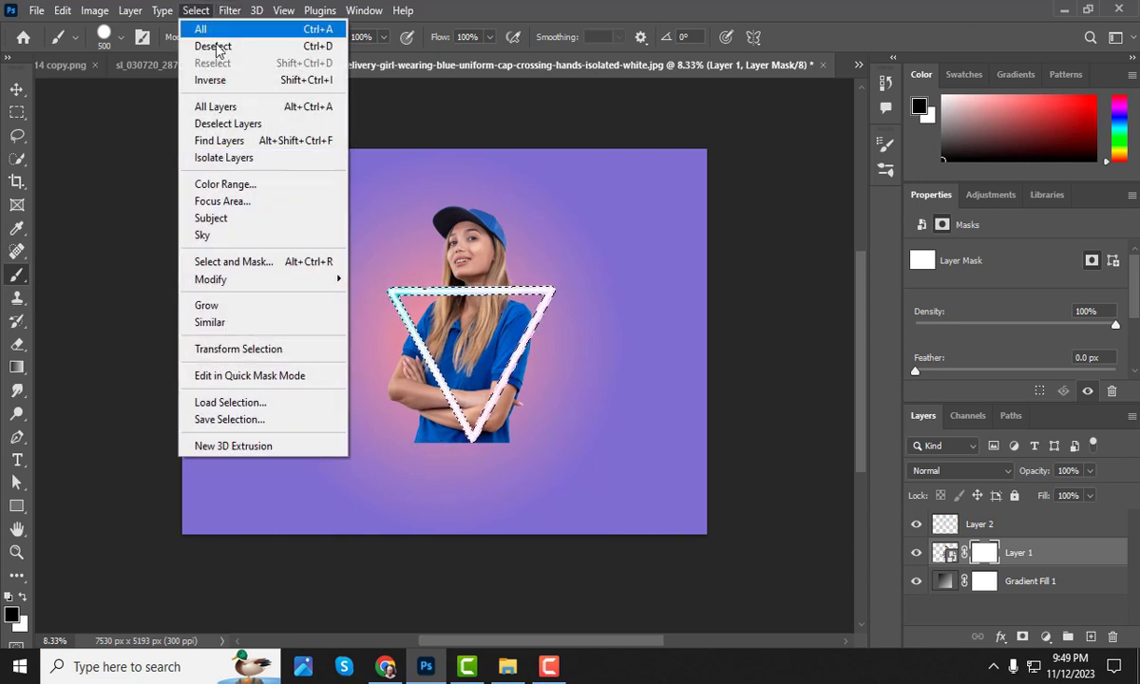
left_click(202, 79)
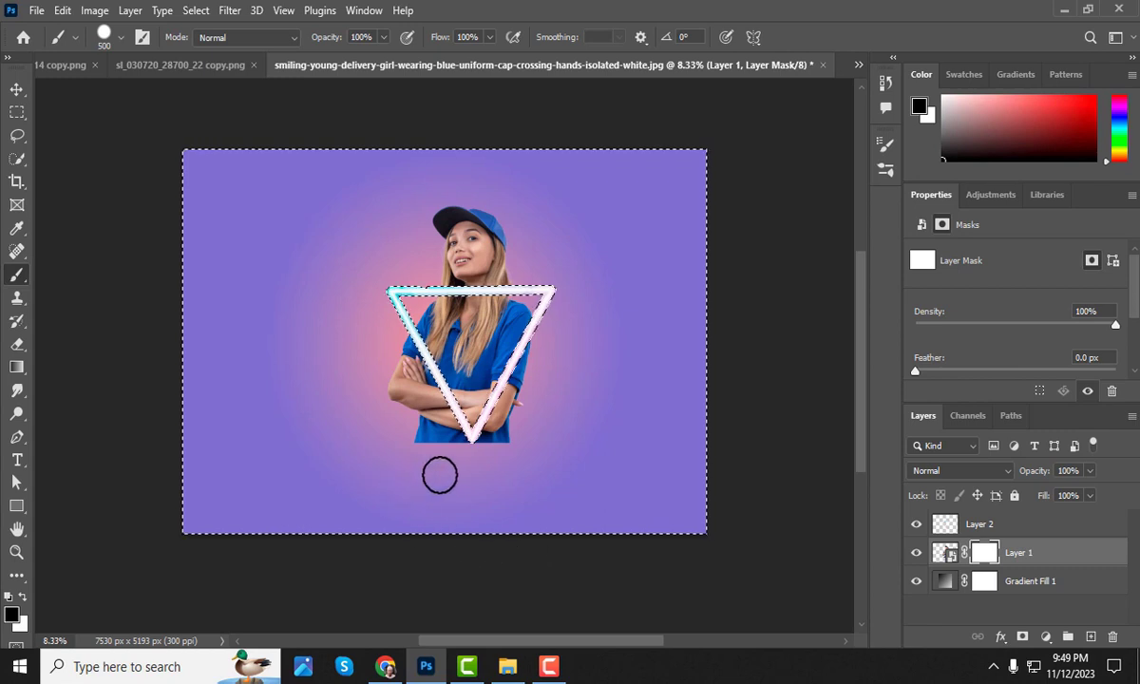
Step: Paint black on the woman's layer mask to hide her body outside the triangle's two slanted sides, and deselect
scroll(453, 437, "up", 2)
scroll(491, 431, "up", 1)
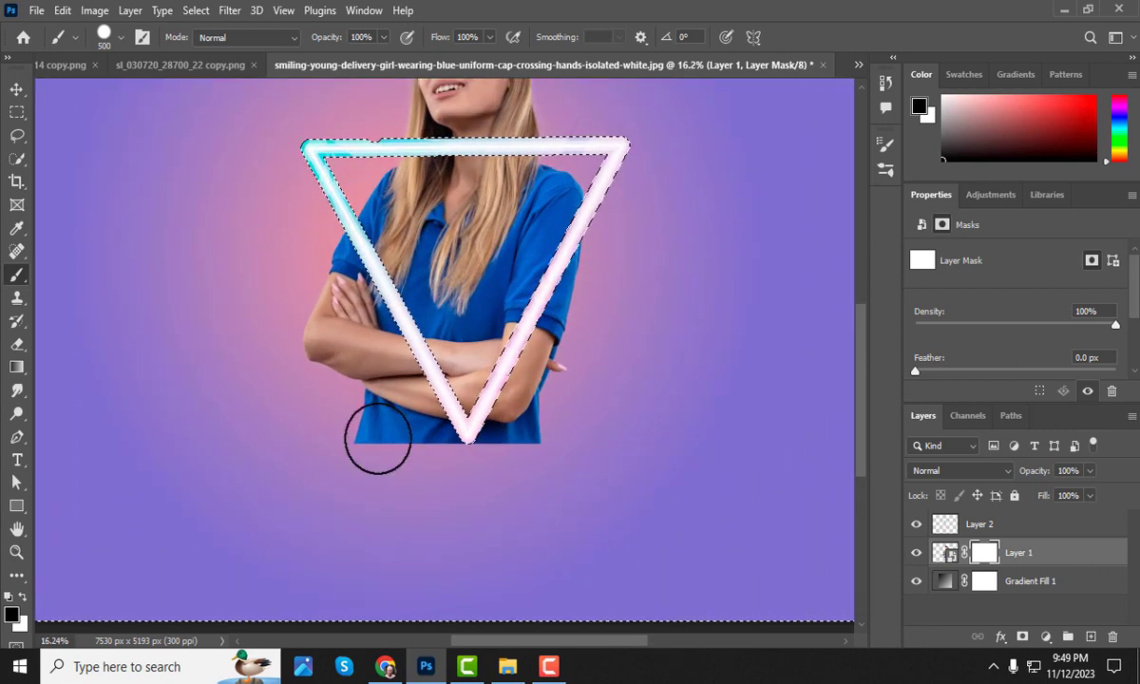
mouse_move(317, 319)
left_mouse_down()
mouse_move(332, 264)
mouse_move(367, 343)
mouse_move(435, 435)
mouse_move(507, 458)
mouse_move(614, 248)
left_mouse_up()
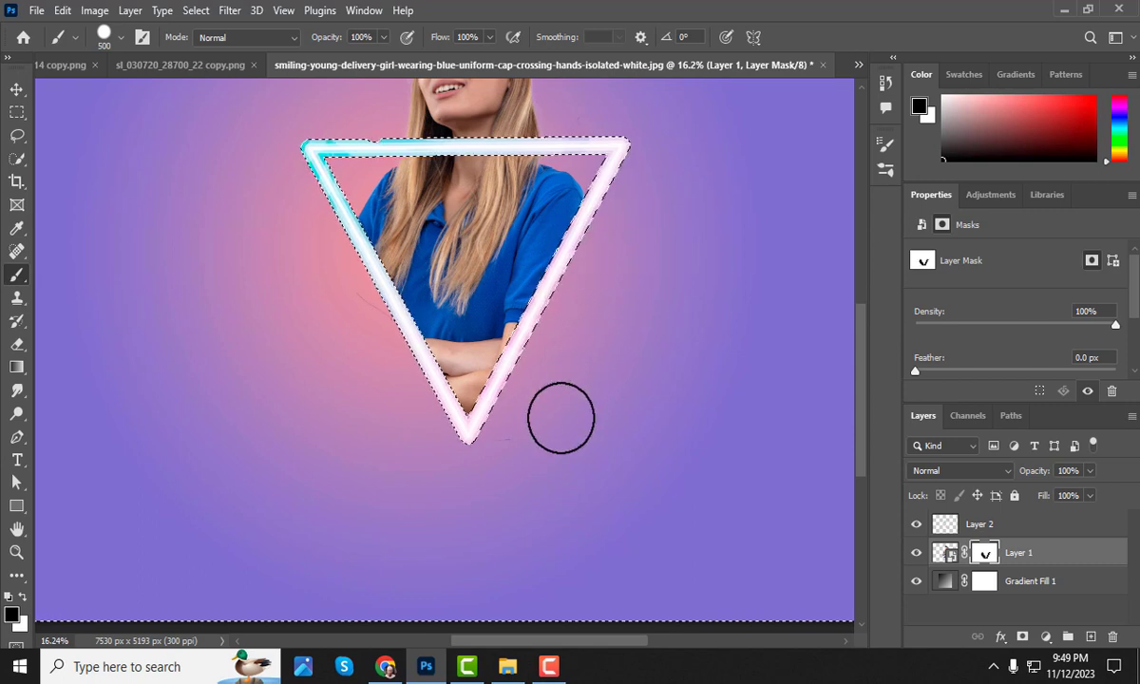
scroll(537, 469, "down", 5, "alt")
scroll(503, 310, "up", 4, "alt")
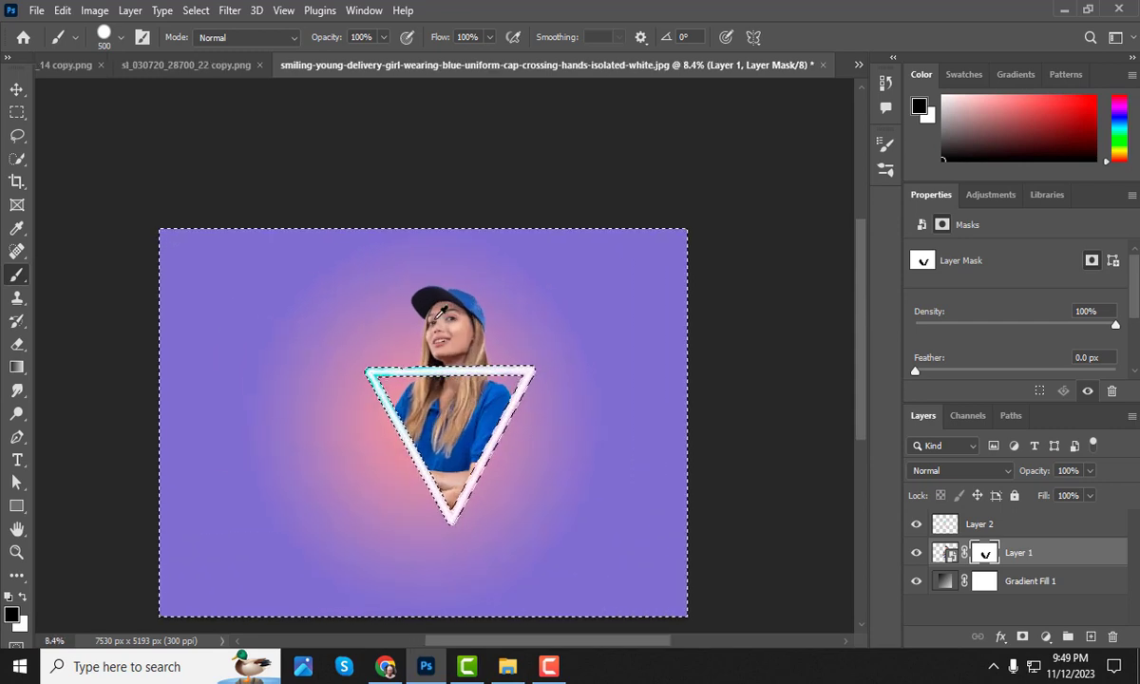
scroll(464, 447, "down", 2, "alt")
scroll(458, 456, "up", 1, "alt")
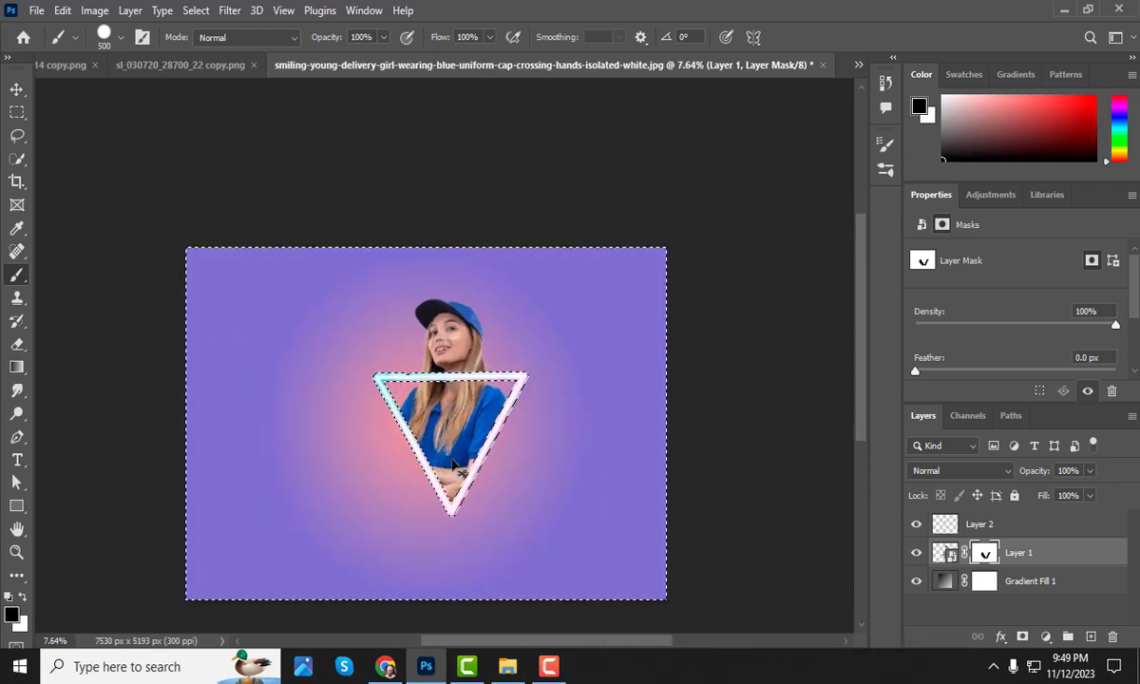
key("ctrl+d")
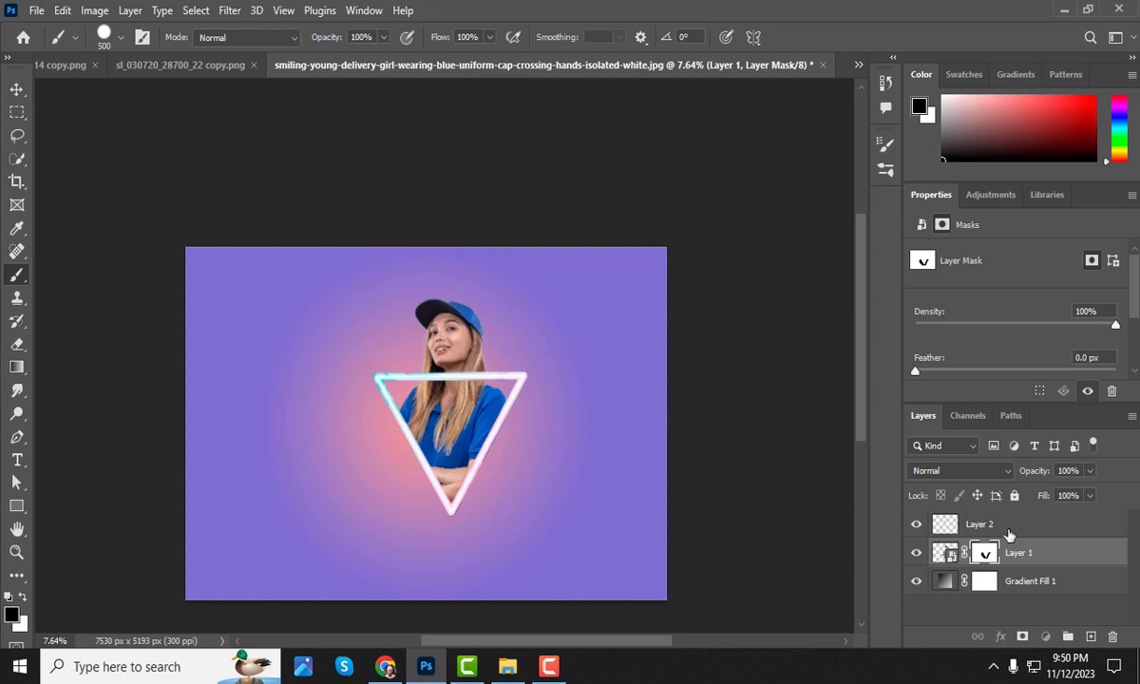
Step: Add a layer mask to the neon triangle's layer, select the woman's pixels, and make the triangle's mask active for the Brush tool
left_click(988, 529)
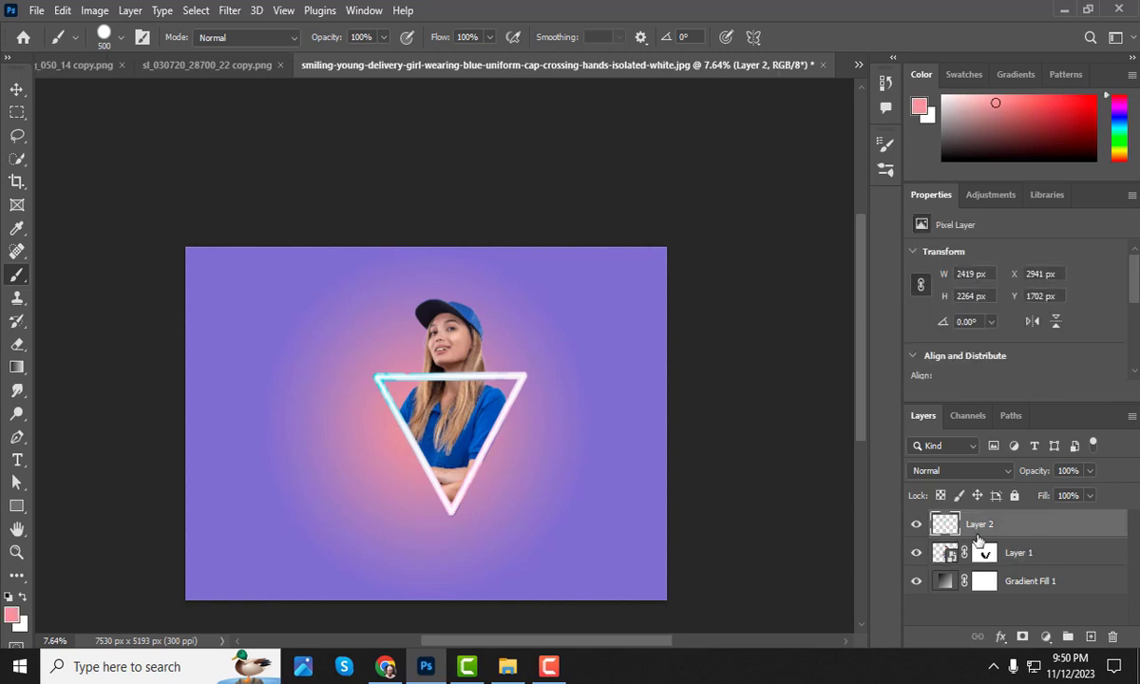
left_click(1023, 638)
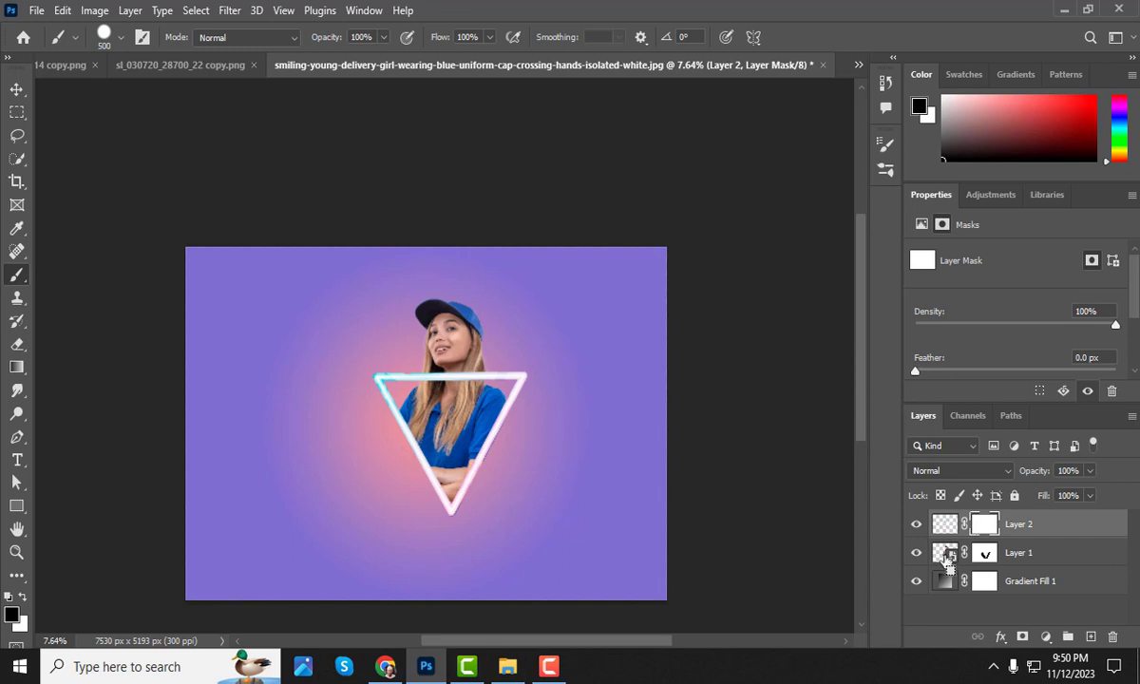
right_click(946, 559)
key("Escape")
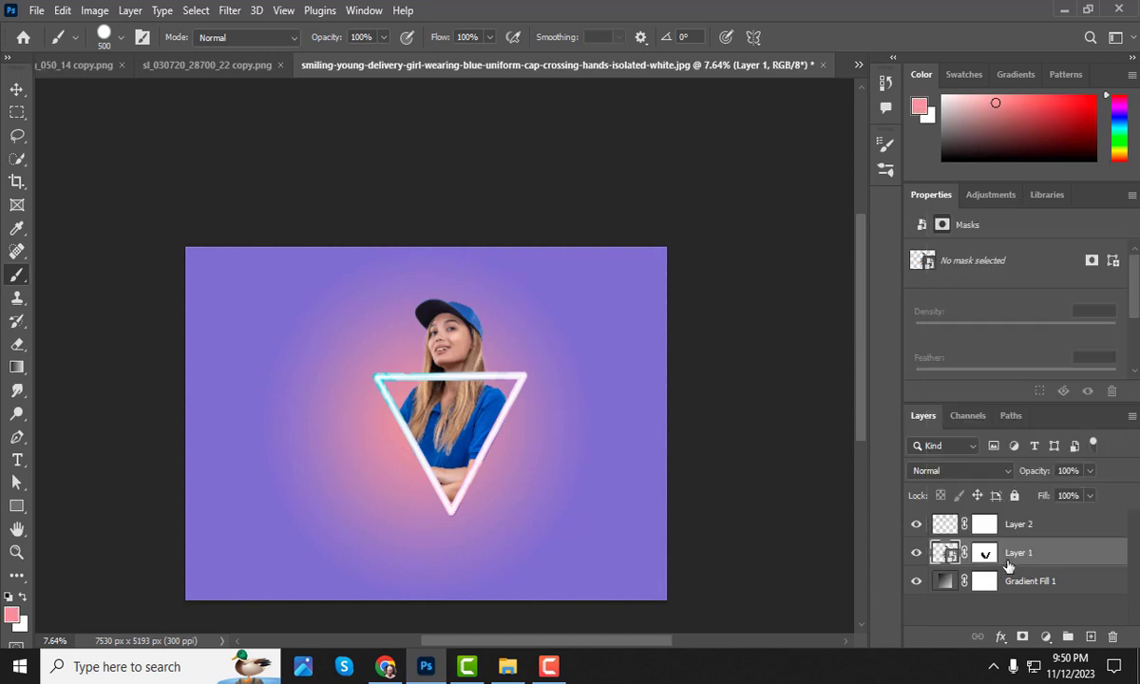
right_click(954, 559)
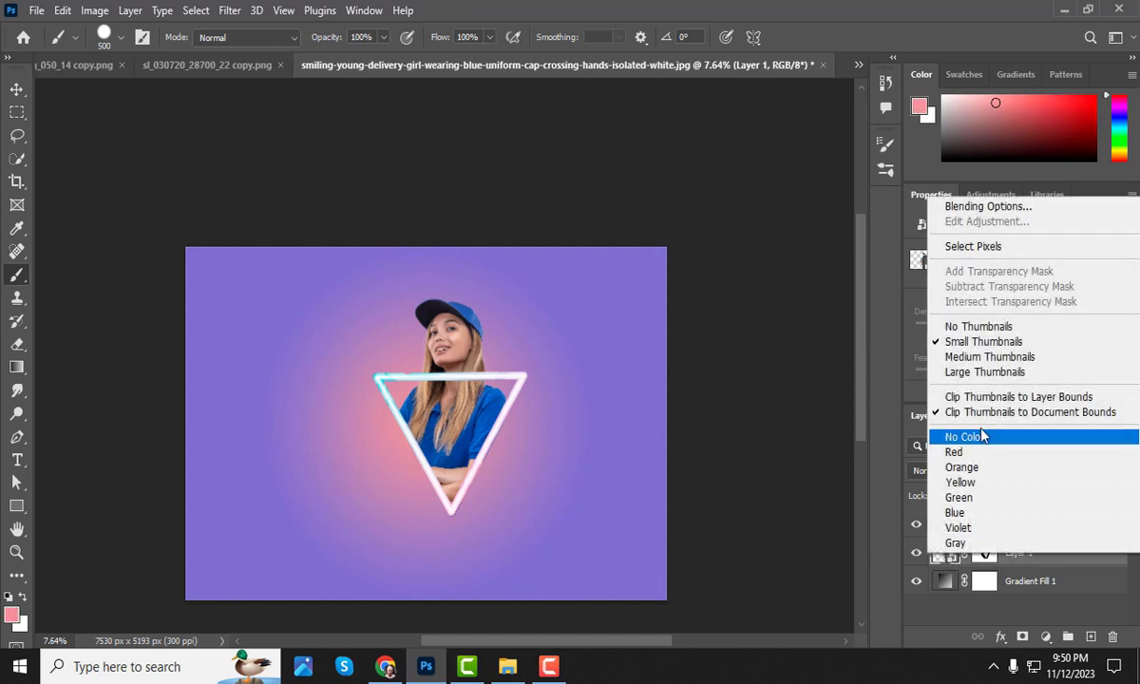
left_click(995, 247)
right_click(17, 274)
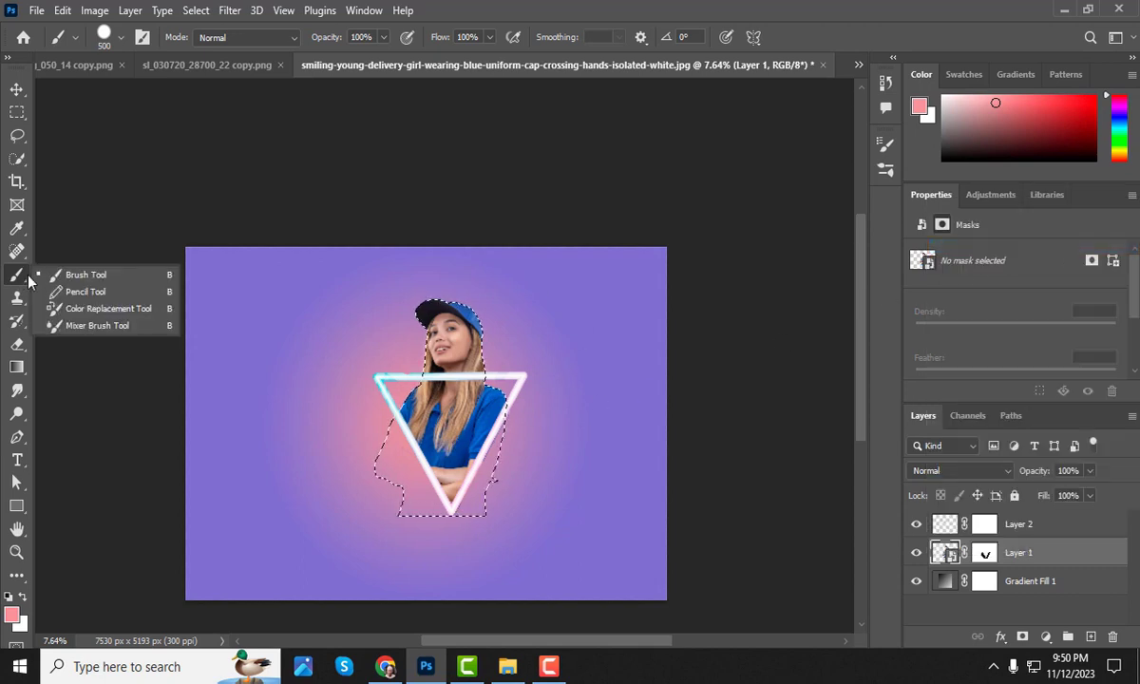
left_click(95, 274)
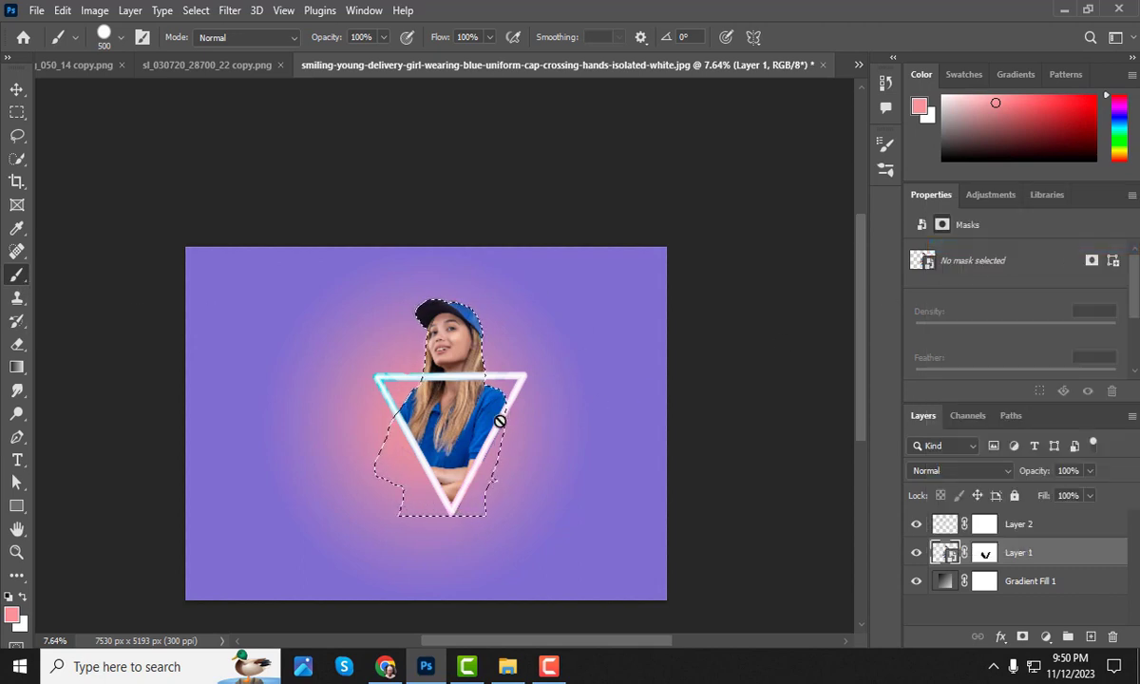
left_click(985, 524)
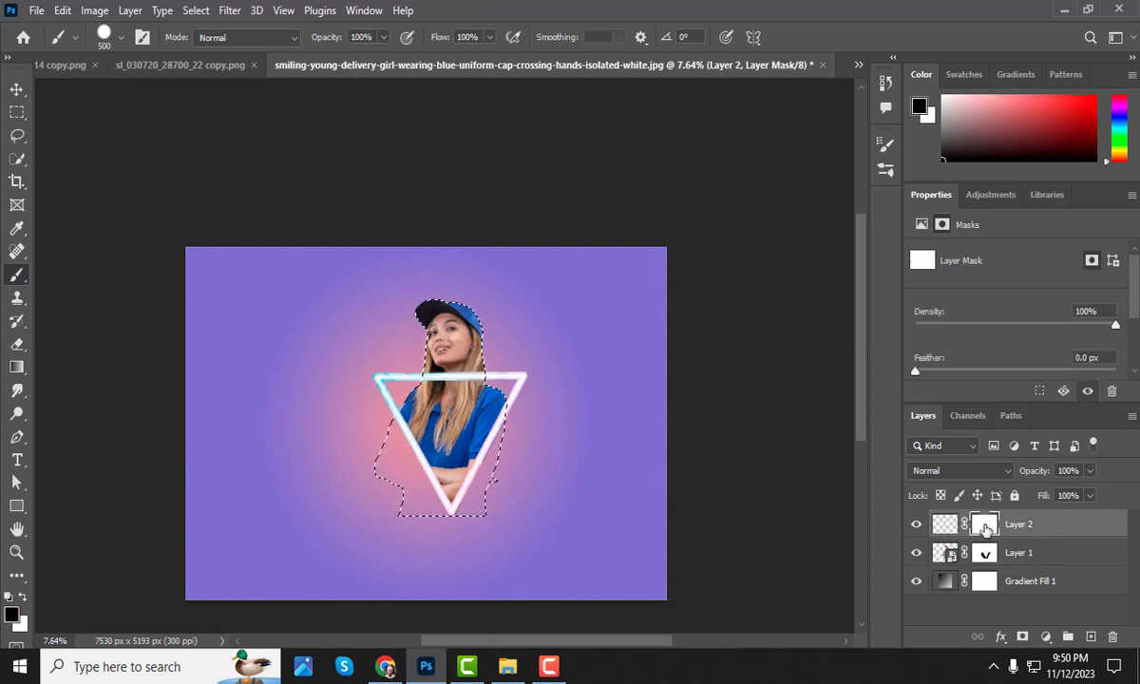
Step: Paint black on the triangle's layer mask to hide its horizontal bar where it crosses the woman's hair and neck, and deselect
scroll(473, 418, "up", 5)
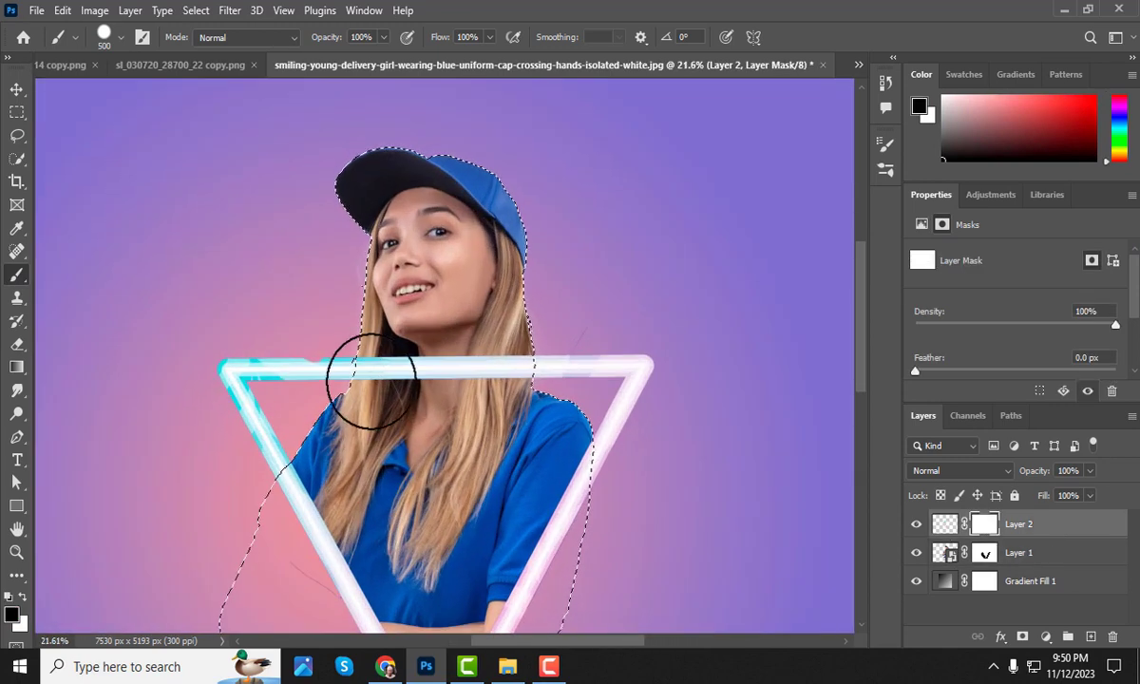
mouse_move(380, 378)
left_mouse_down()
mouse_move(465, 387)
mouse_move(491, 369)
mouse_move(412, 379)
left_mouse_up()
scroll(423, 409, "down", 3)
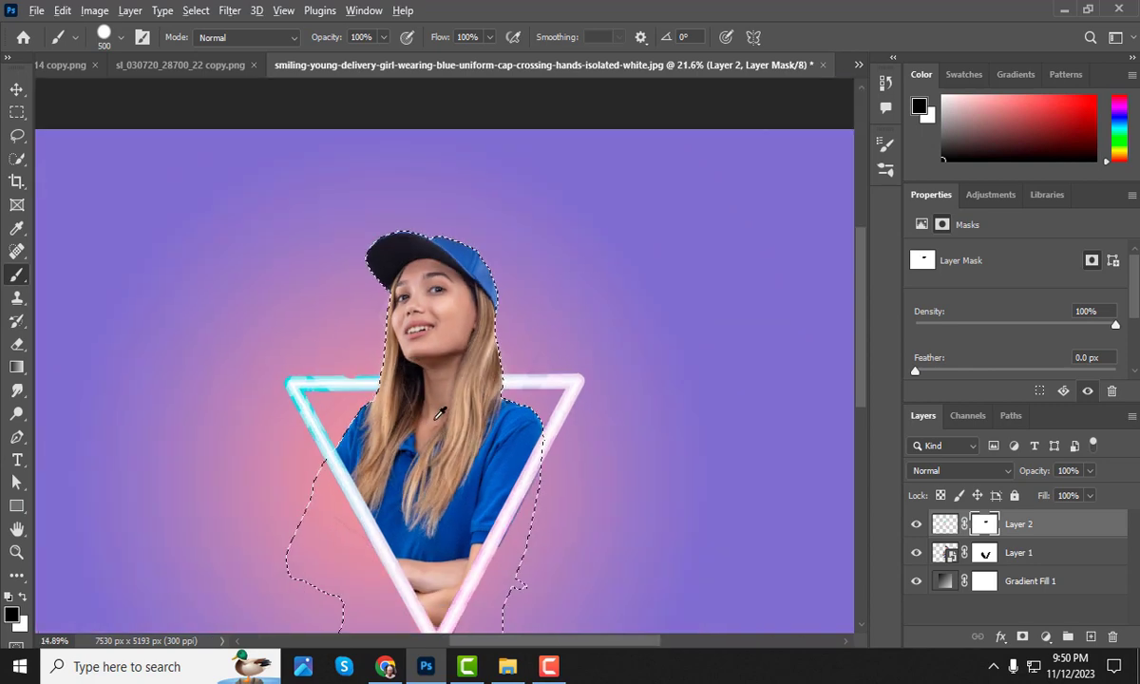
key("ctrl+d")
scroll(466, 447, "down", 3)
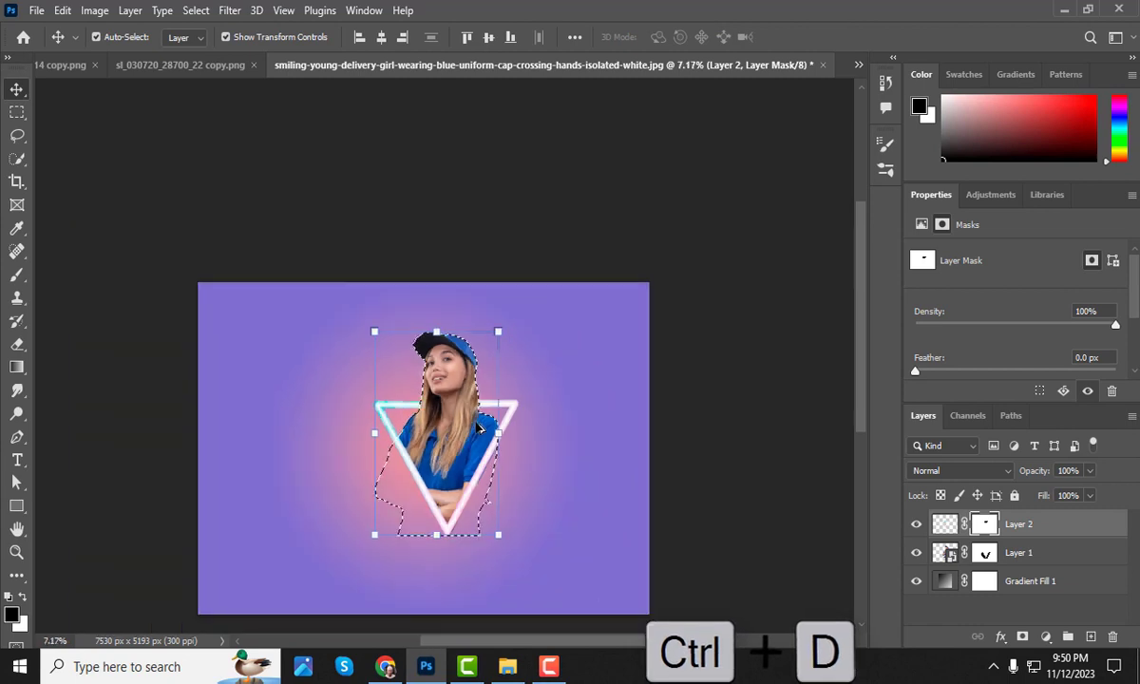
scroll(454, 470, "up", 1)
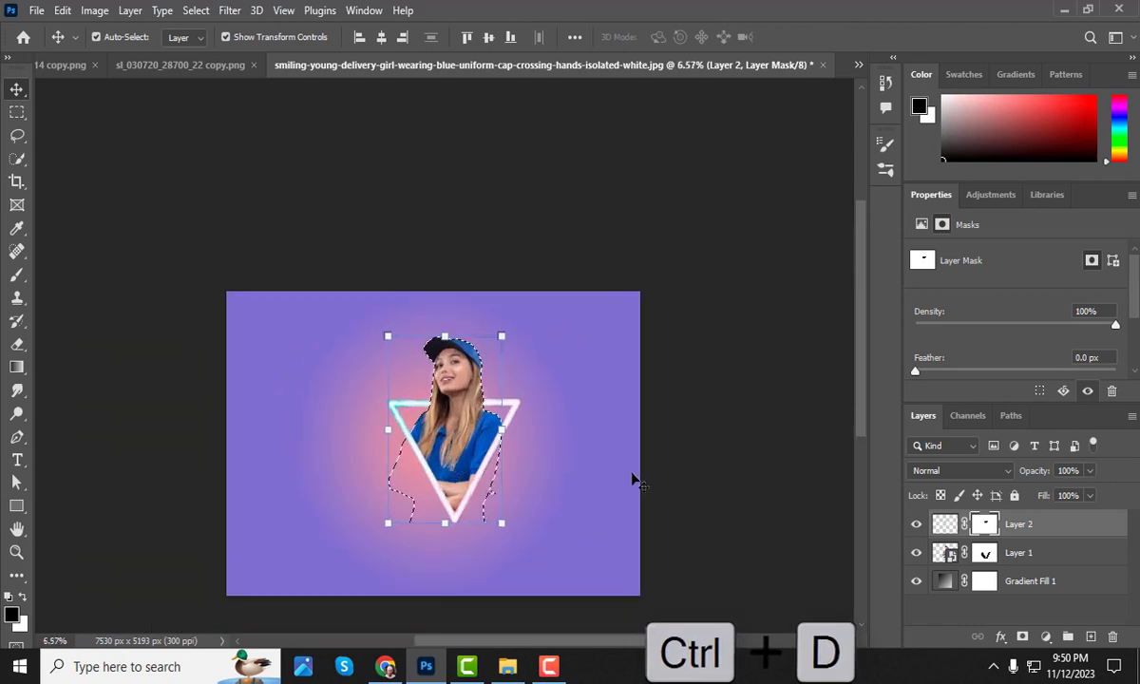
key("ctrl+d")
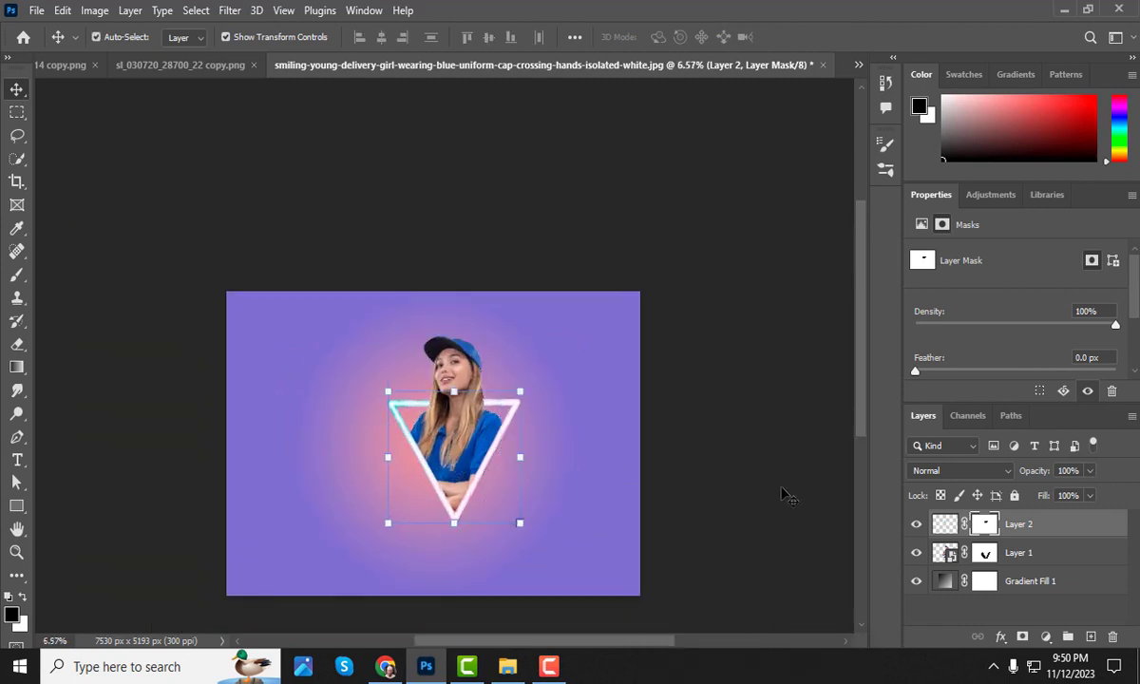
Step: Bring the white crown from gst_bg_050_14 copy.png into the woman composite, scale it to about 52% and rotate it about 30.6° clockwise
left_click(77, 66)
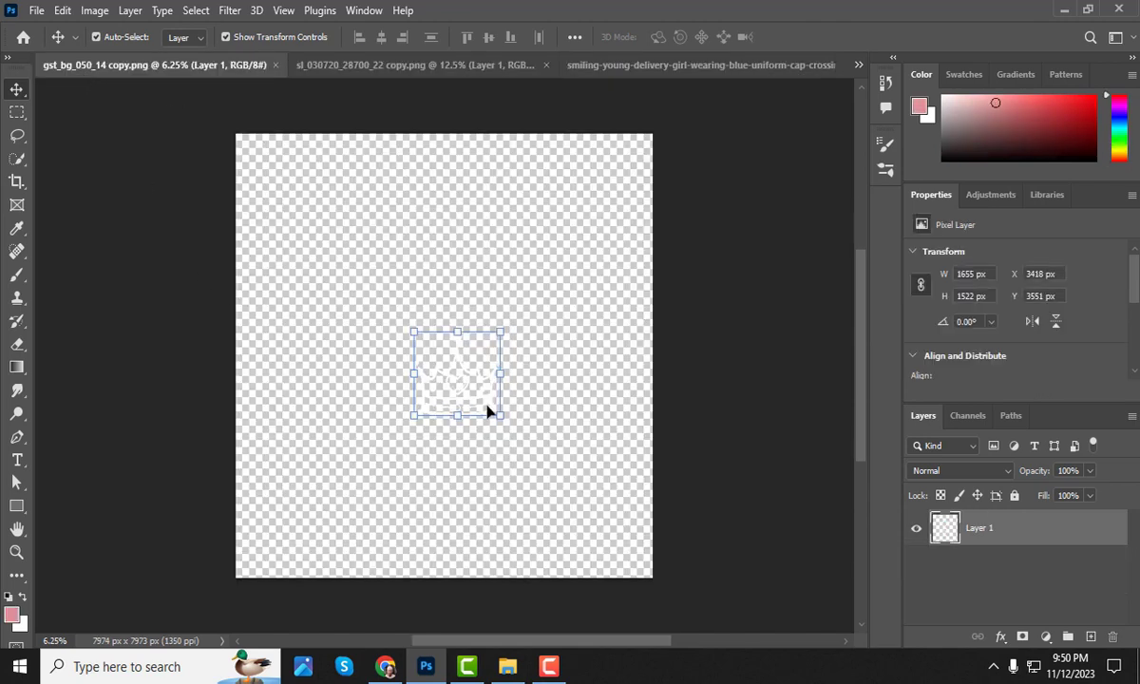
scroll(466, 390, "up", 2)
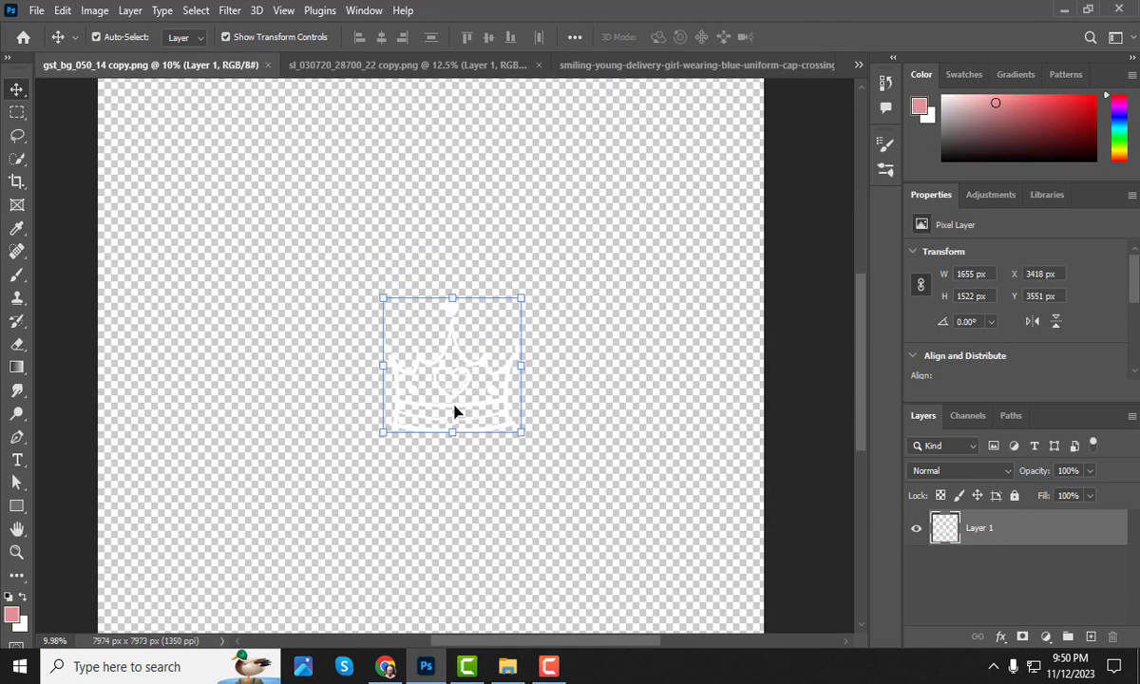
left_click_drag(454, 411, 485, 344)
left_click_drag(528, 297, 505, 345)
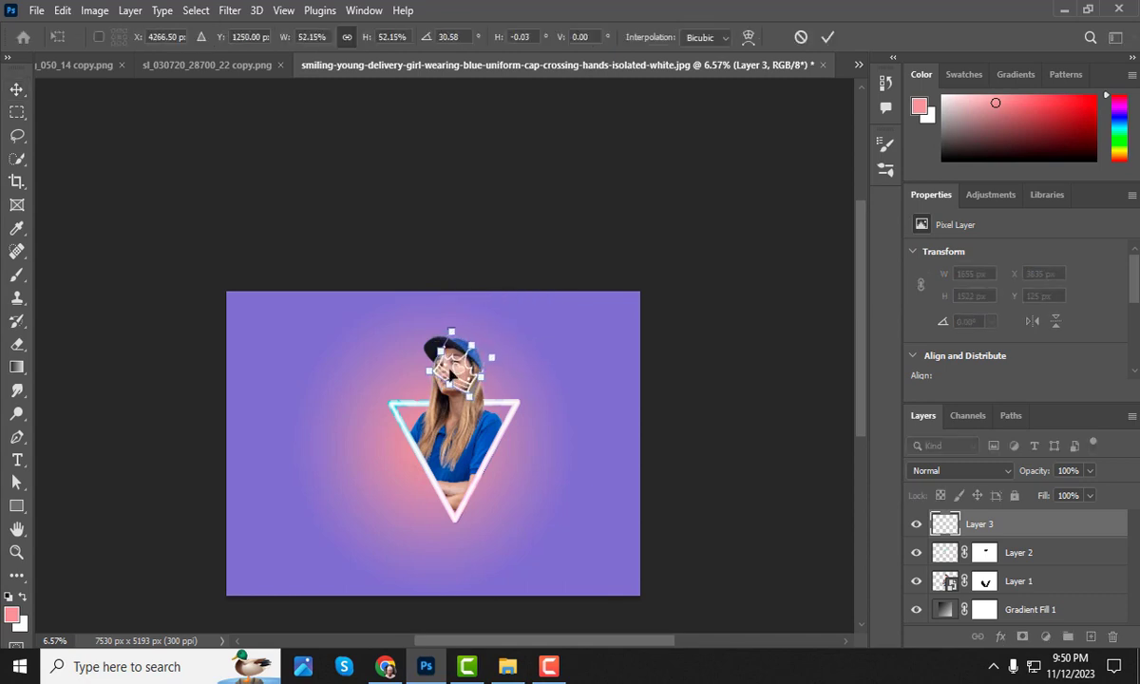
Step: Position the crown just above the woman's cap, reduce its scale to about 46%, and apply the transformation
scroll(466, 370, "up", 4)
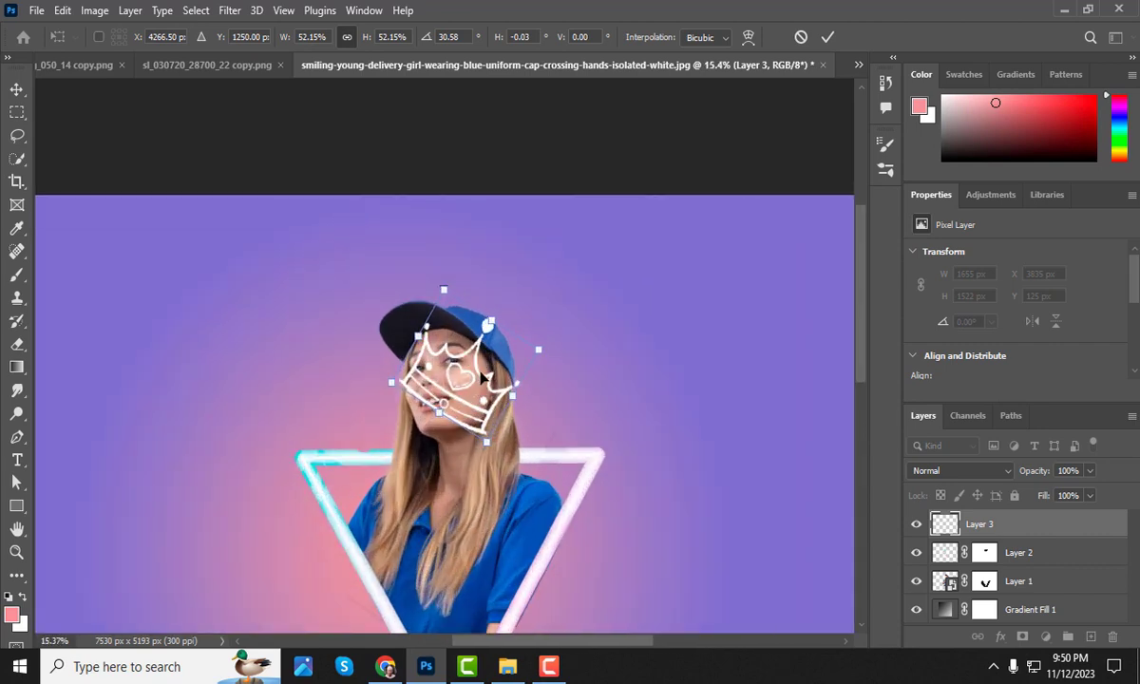
left_click_drag(483, 379, 529, 283)
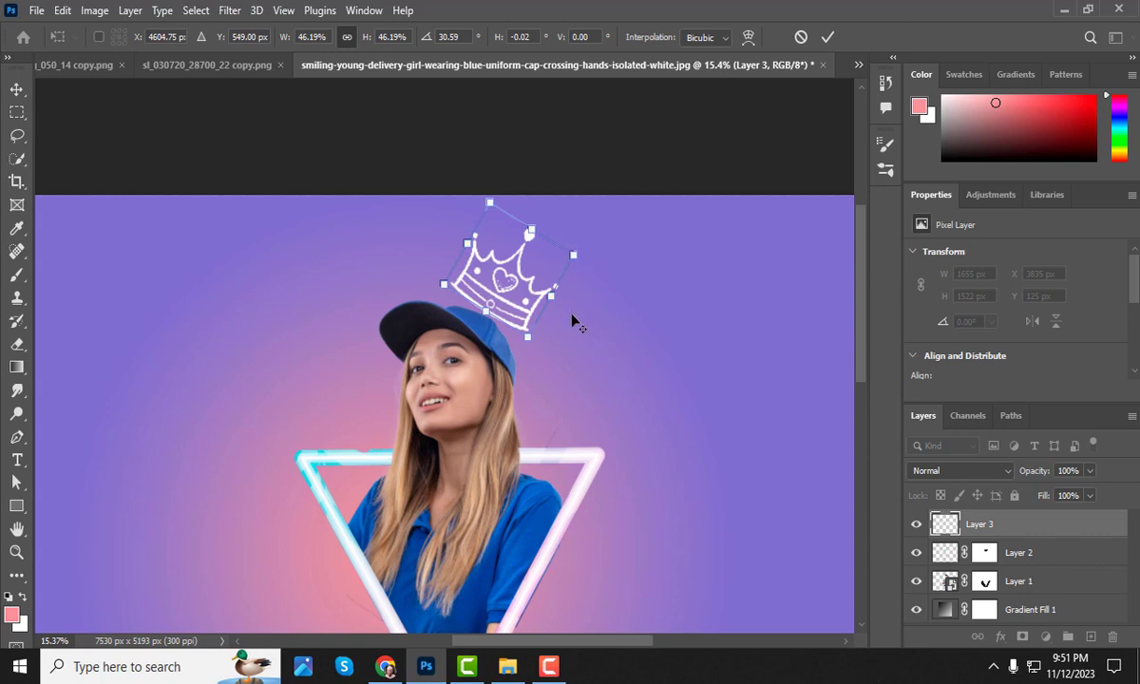
scroll(574, 320, "down", 4)
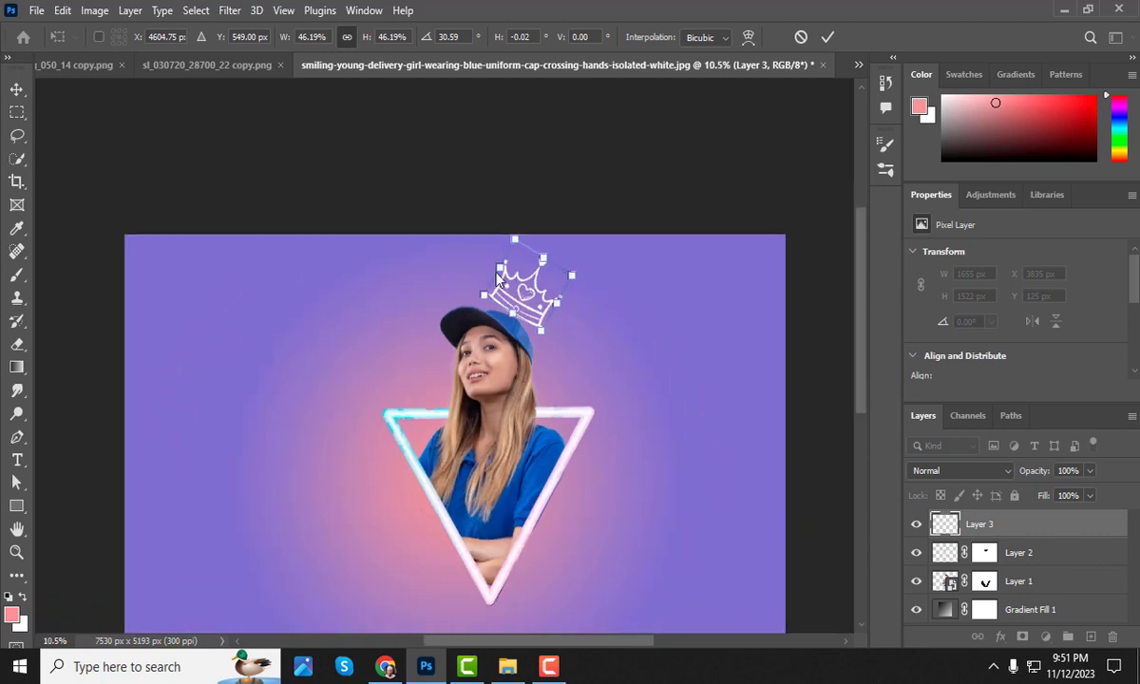
left_click(22, 90)
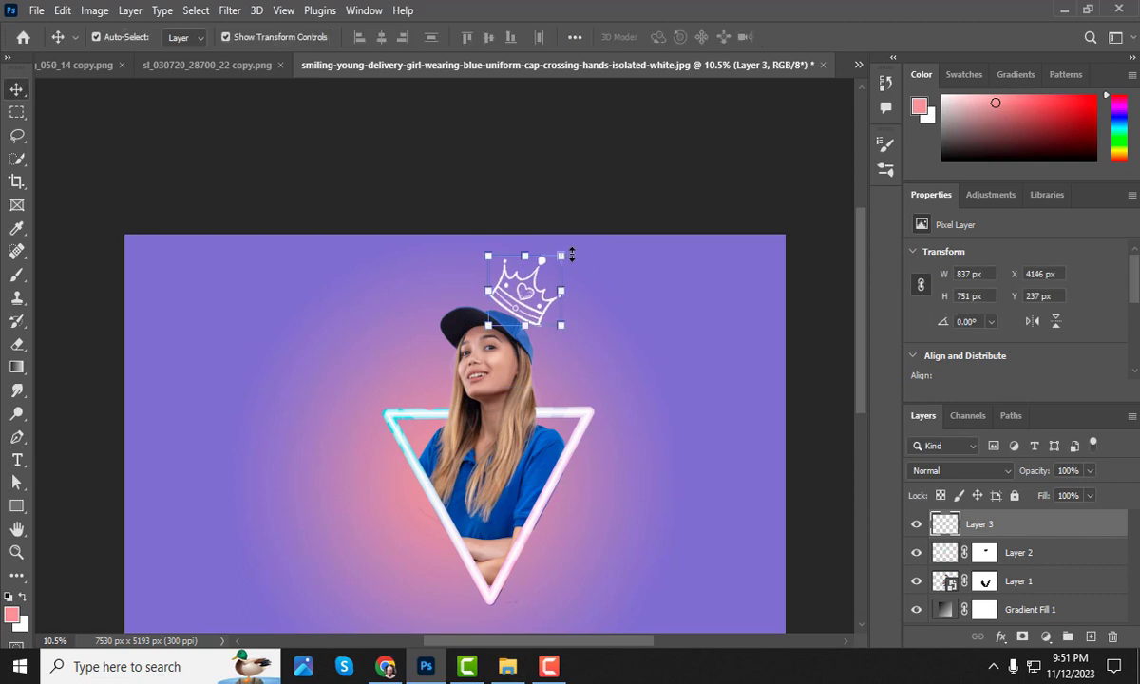
Step: Rotate the crown about 4.4° counterclockwise above the cap and apply the transformation
left_click_drag(573, 255, 570, 251)
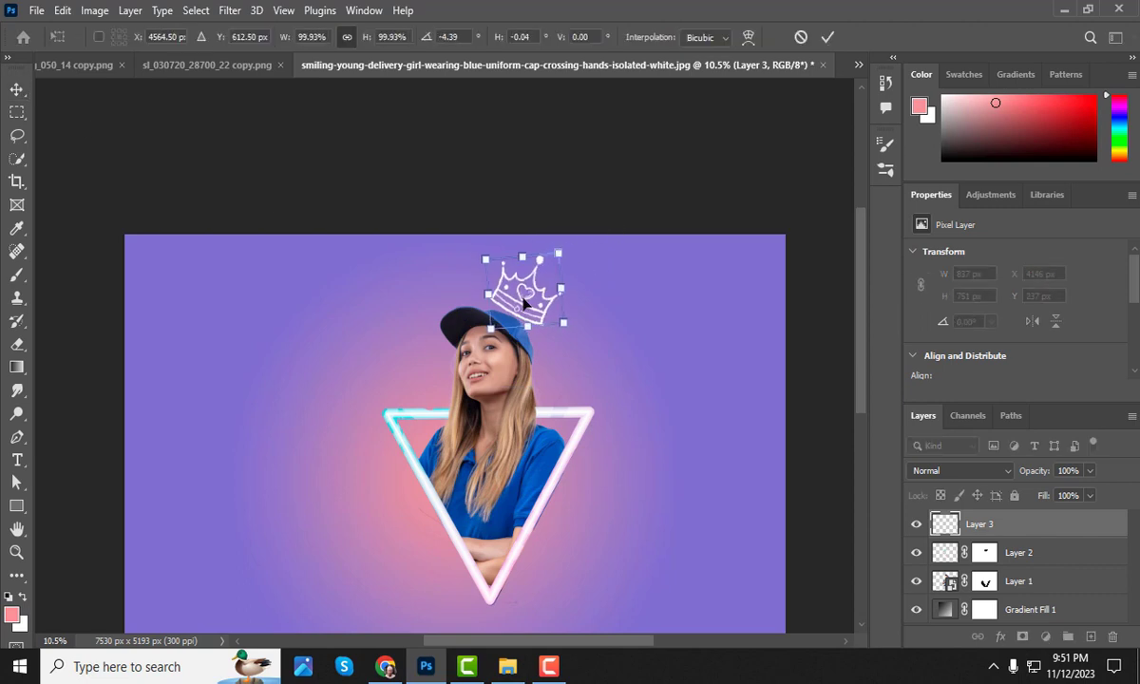
scroll(561, 320, "down", 1)
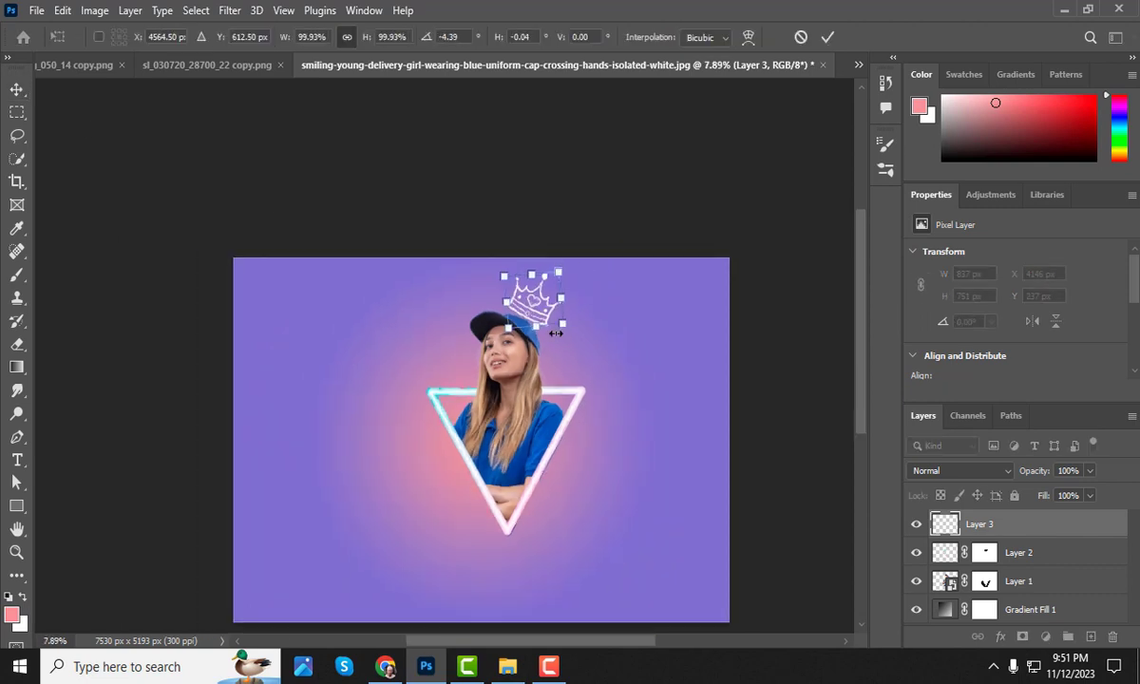
left_click(19, 90)
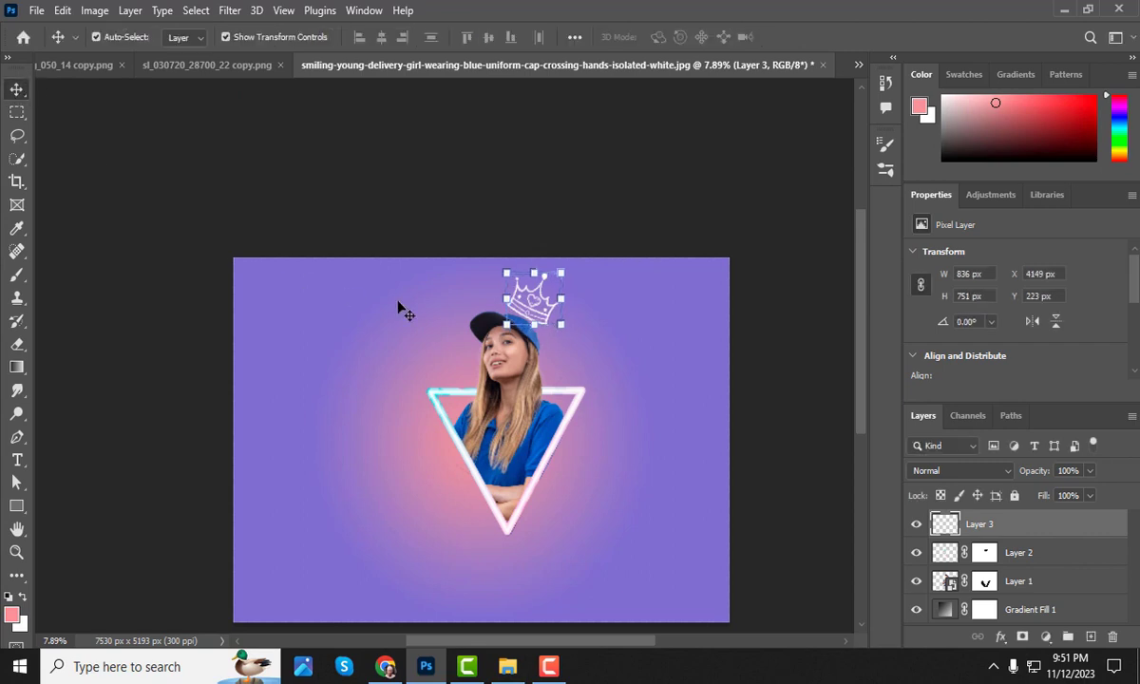
Step: Select the crown, triangle and woman layers together, shift them slightly left on the gradient background, and deselect the layers
left_click(646, 376)
scroll(629, 394, "down", 2)
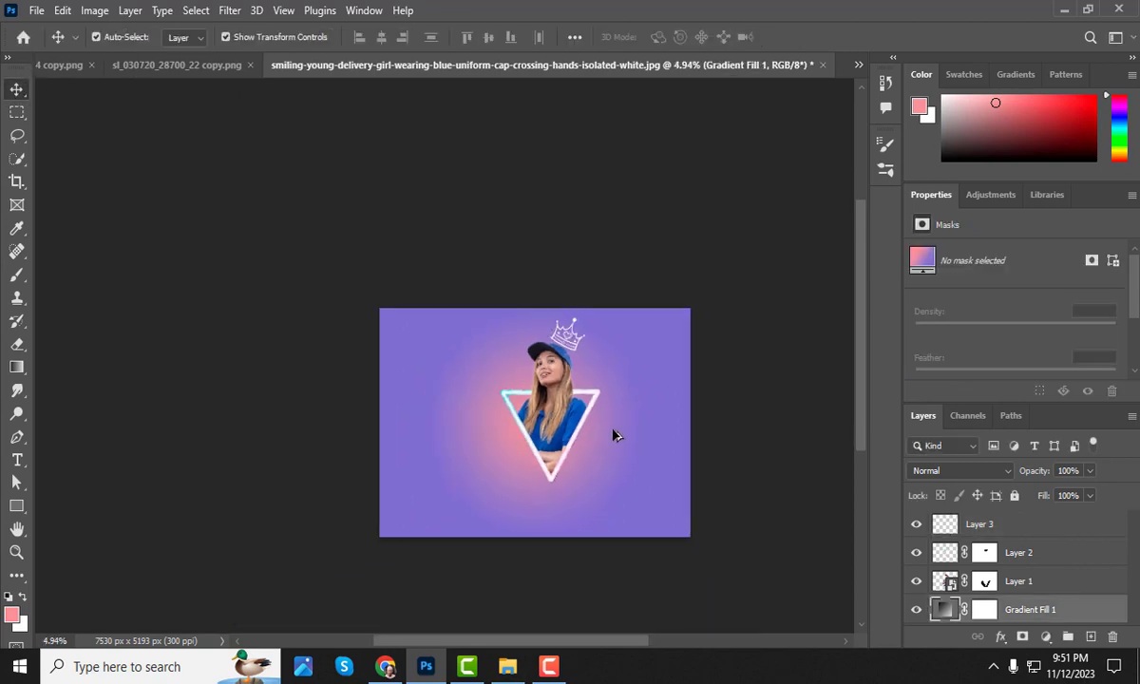
scroll(571, 331, "up", 1)
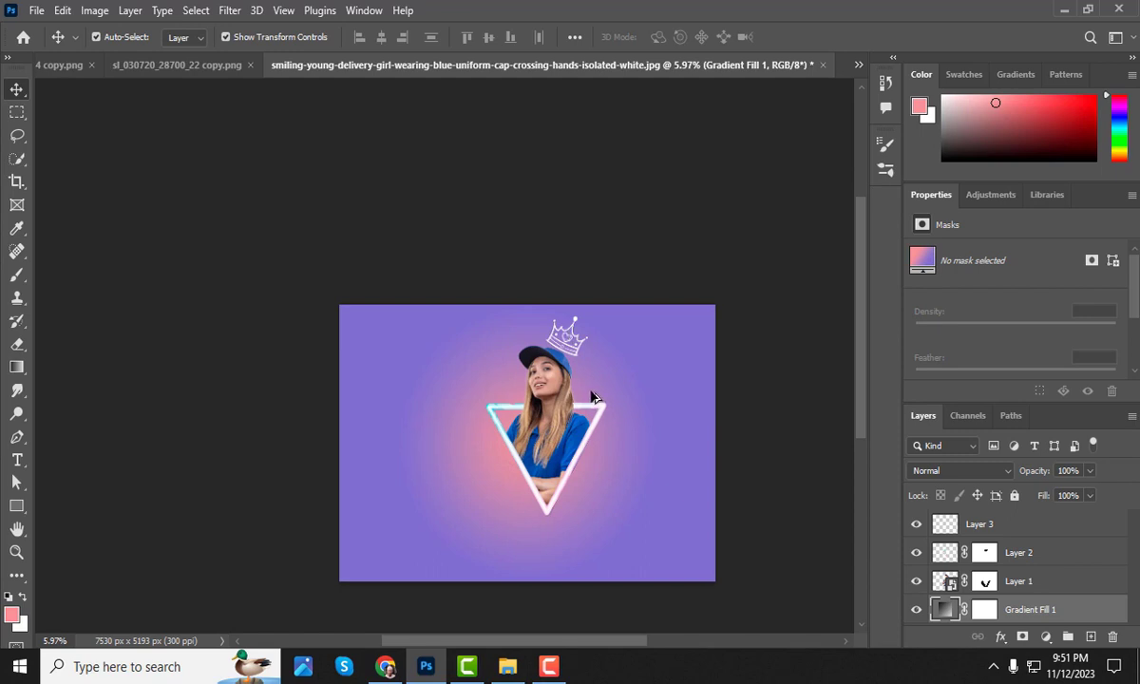
scroll(639, 463, "up", 1)
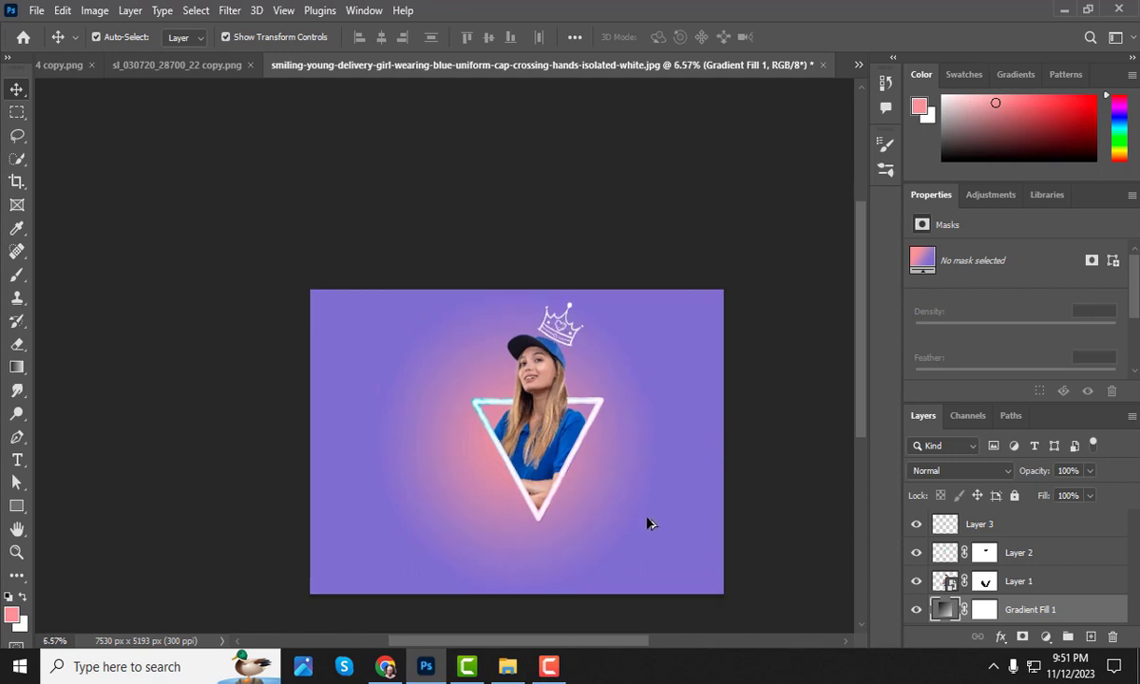
scroll(649, 523, "down", 1)
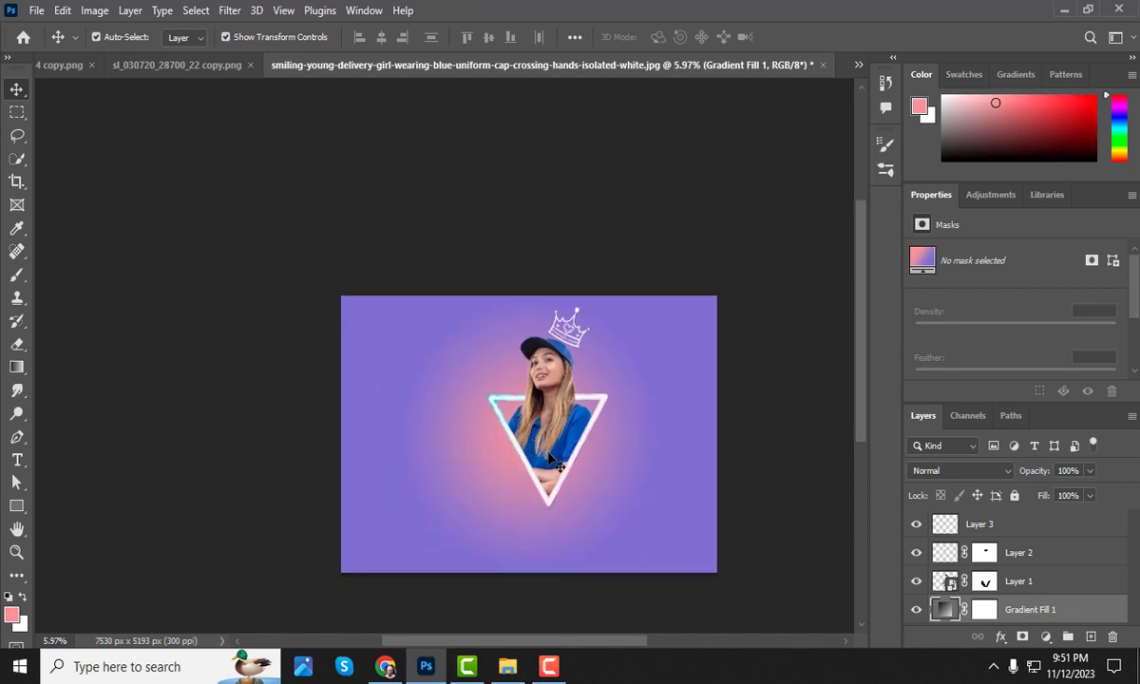
scroll(525, 447, "up", 1)
left_click(1032, 558)
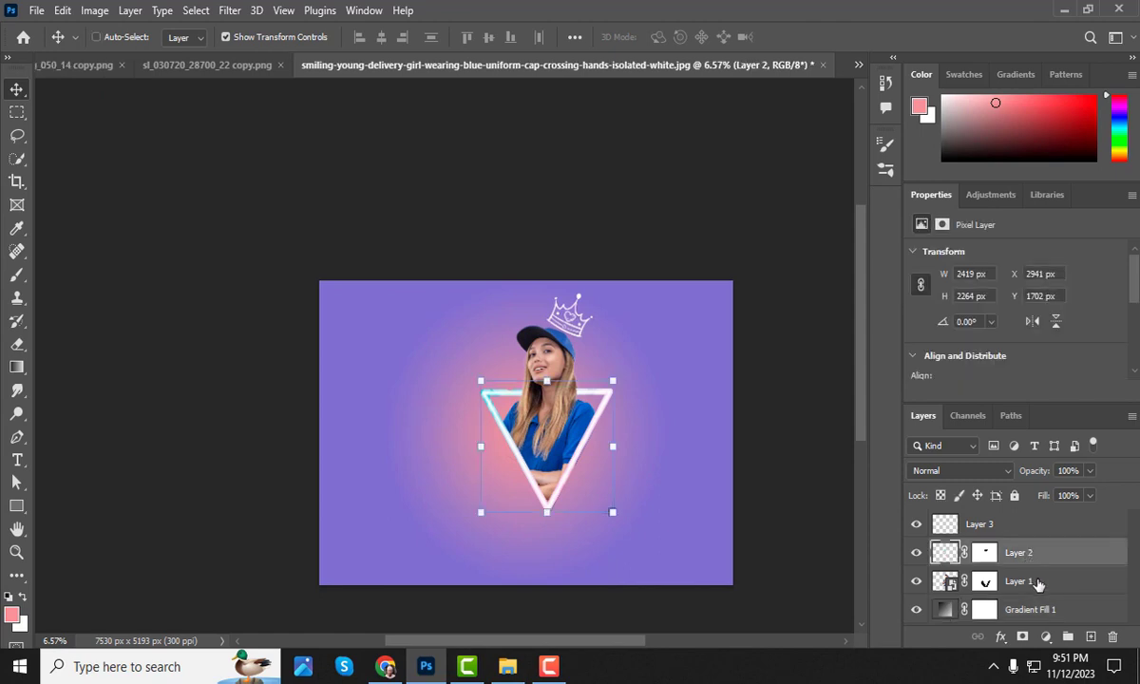
left_click(1035, 582, "shift")
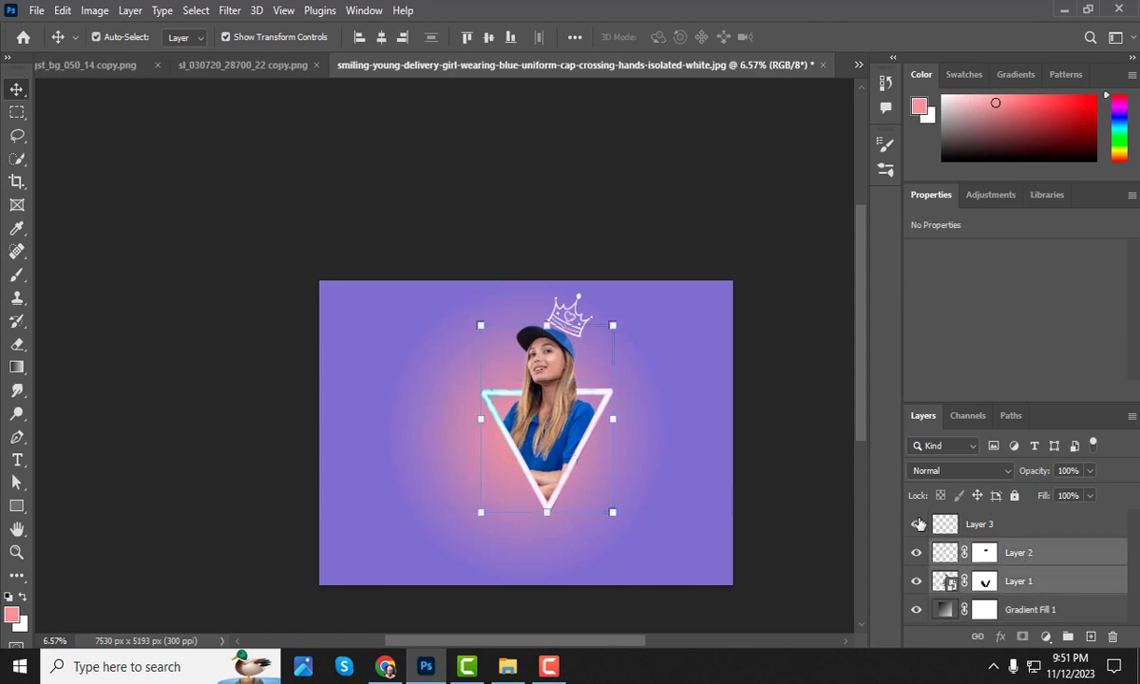
left_click(971, 528, "ctrl")
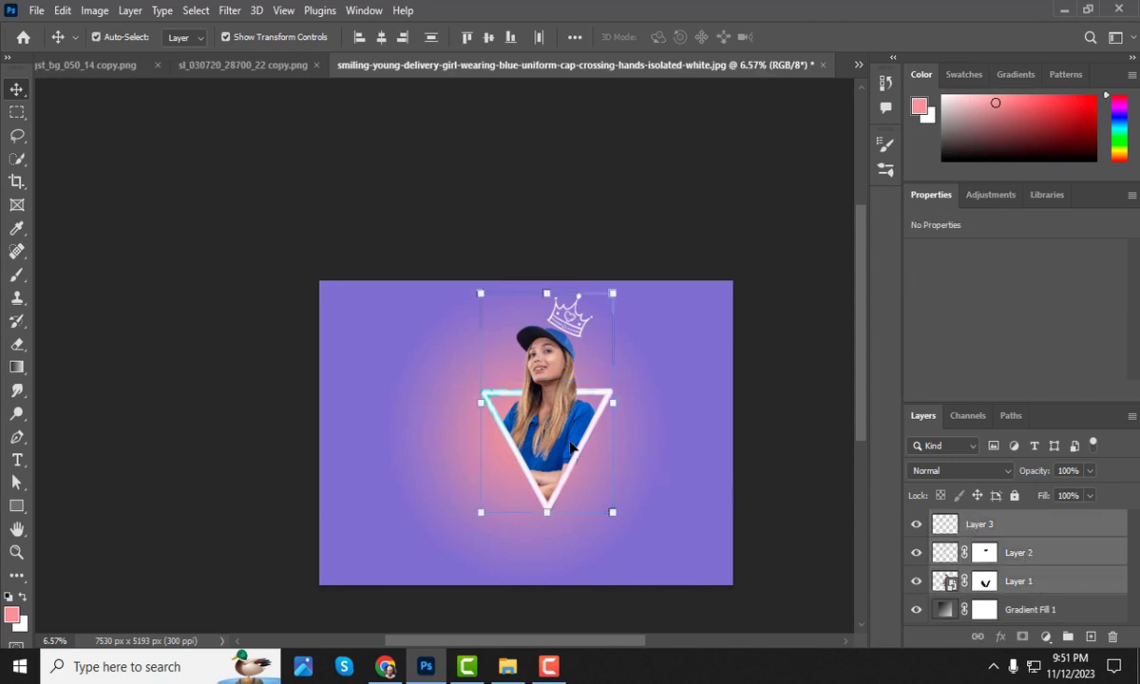
left_click_drag(582, 453, 574, 452)
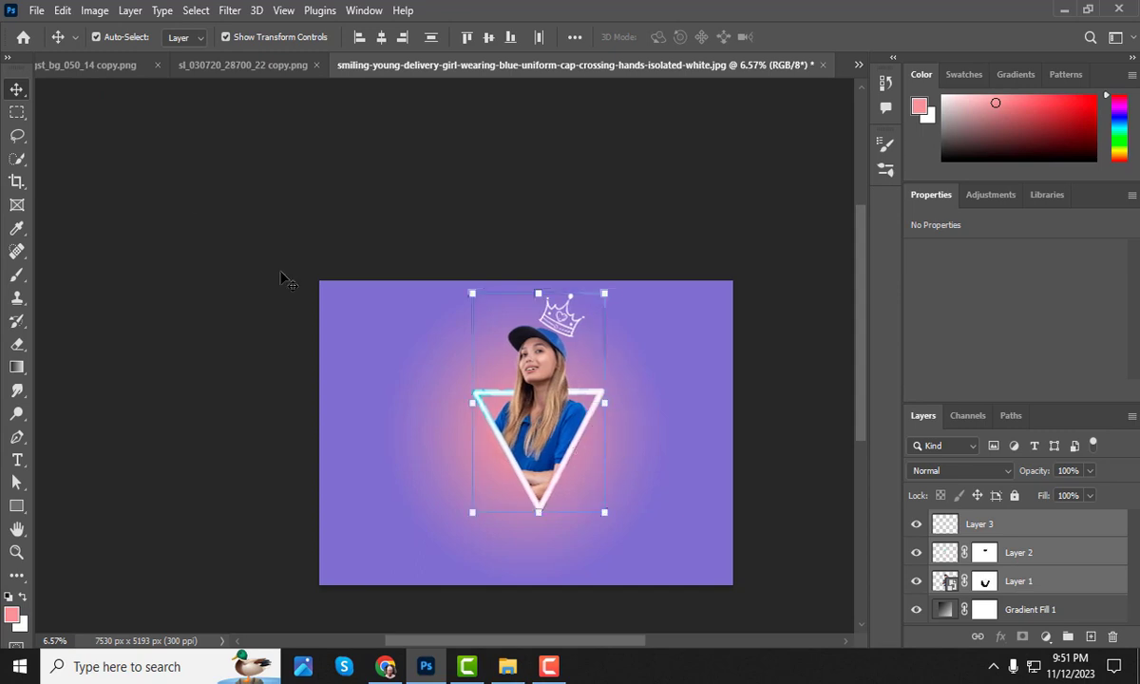
left_click(294, 155)
Step: Examine the finished composite of the woman, triangle frame and crown at different magnifications
scroll(445, 461, "down", 2)
scroll(503, 489, "up", 1)
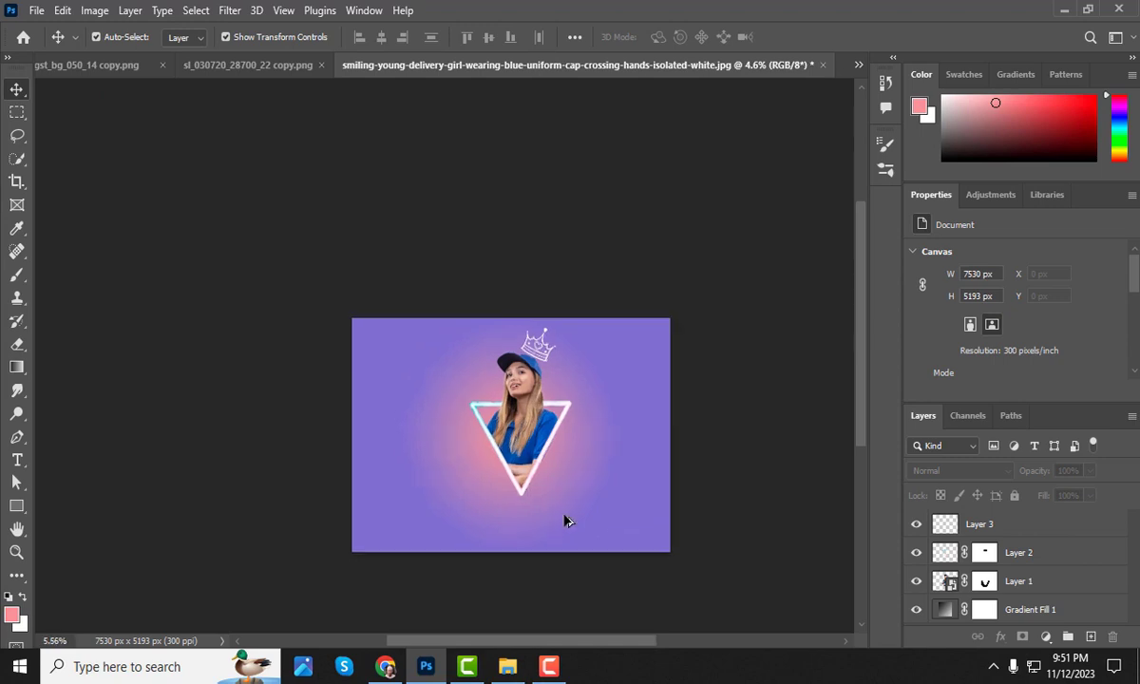
scroll(564, 521, "up", 2)
scroll(581, 492, "down", 1)
scroll(603, 459, "up", 2)
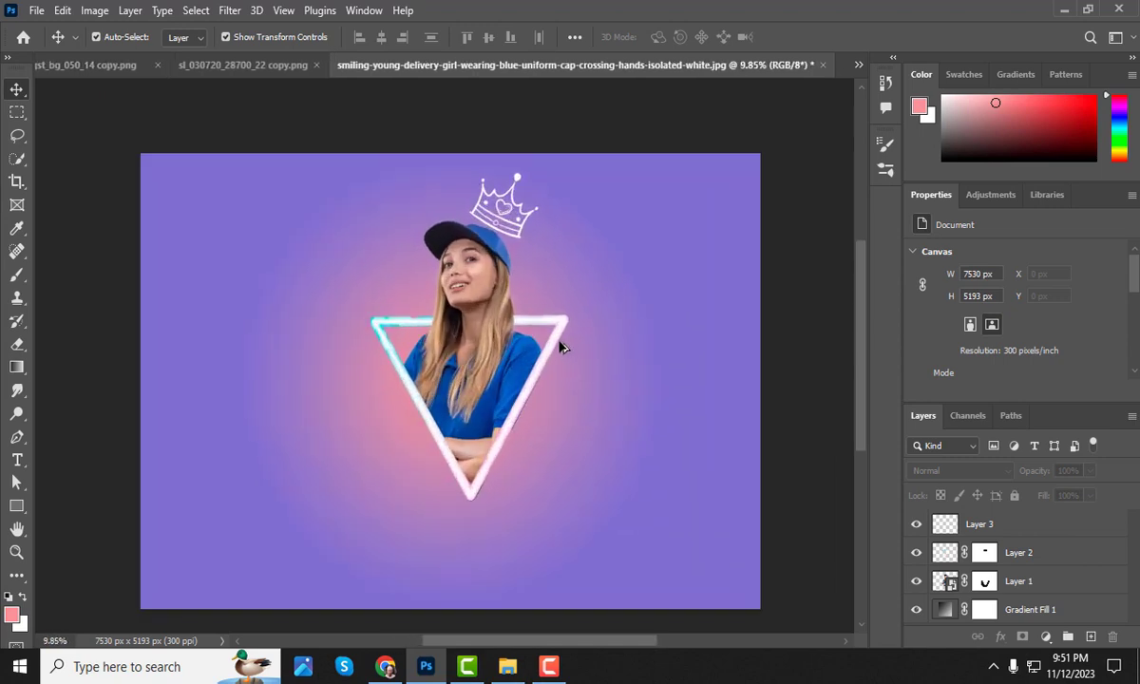
scroll(559, 346, "up", 1)
scroll(514, 415, "down", 1)
scroll(522, 443, "down", 1)
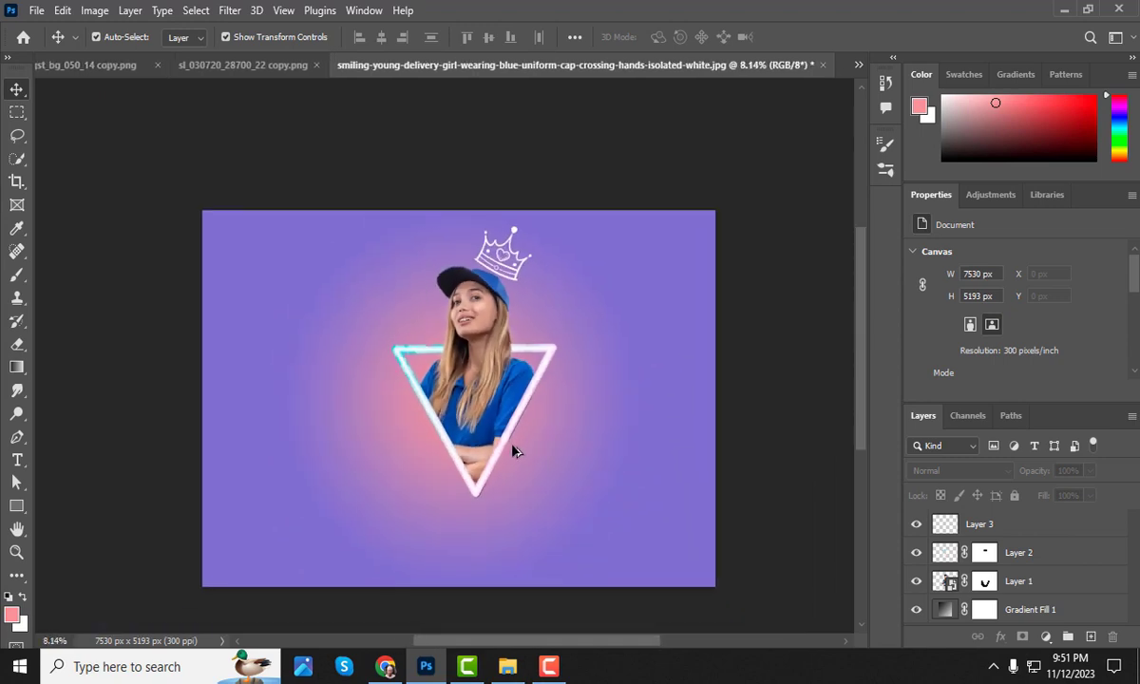
scroll(530, 473, "up", 1)
scroll(527, 469, "down", 1)
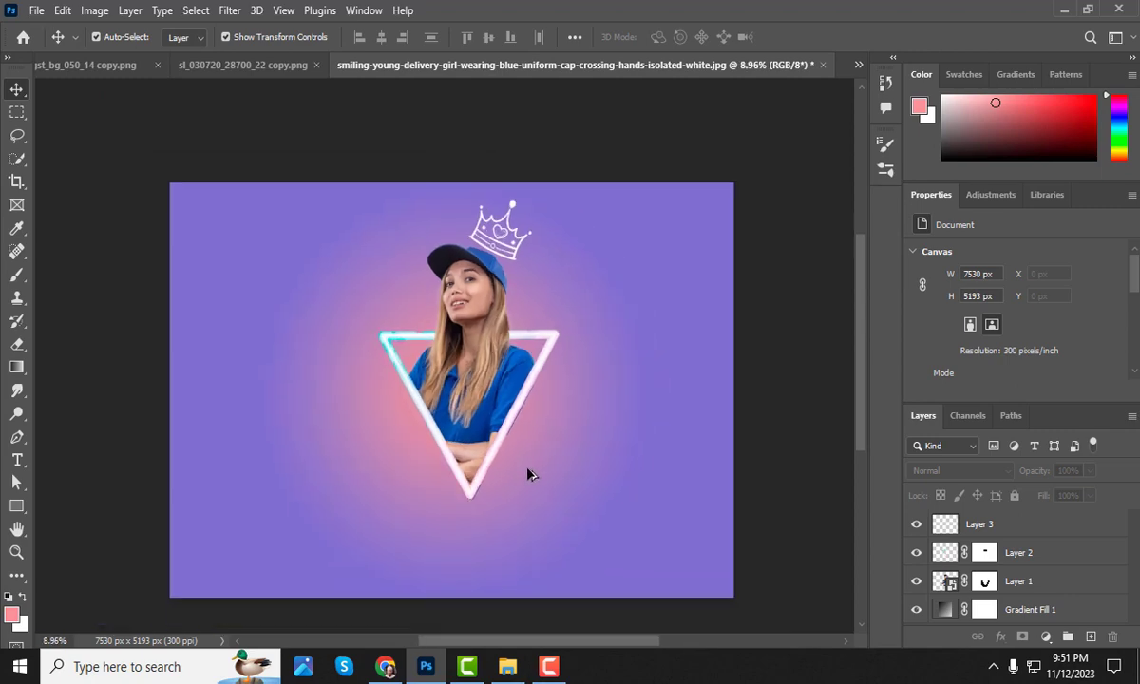